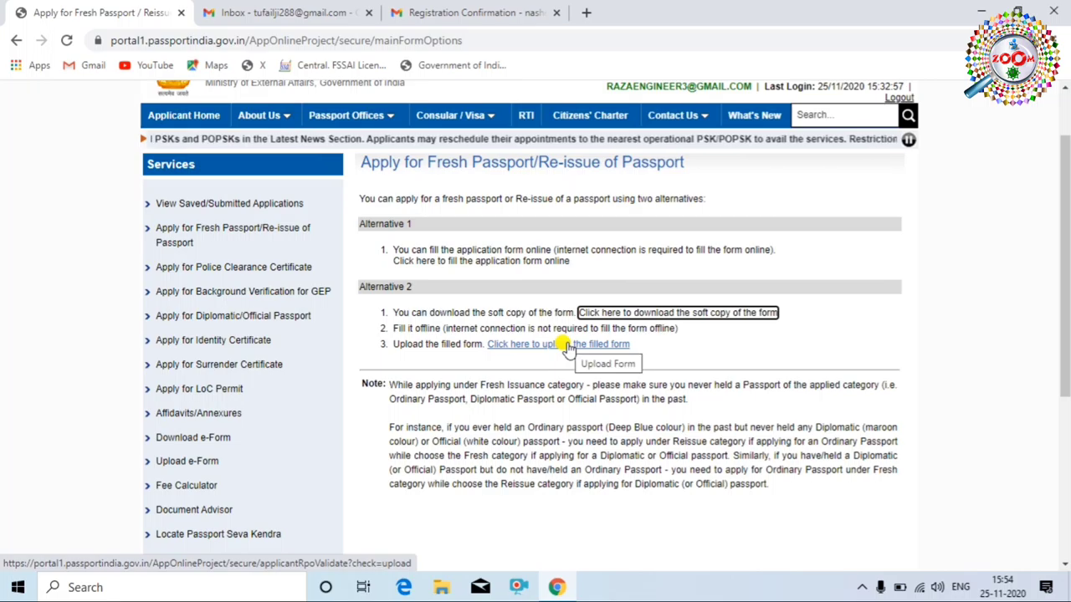
- Start filling the passport application form online and choose Bihar as the state for the RPO selection
left_click(461, 263)
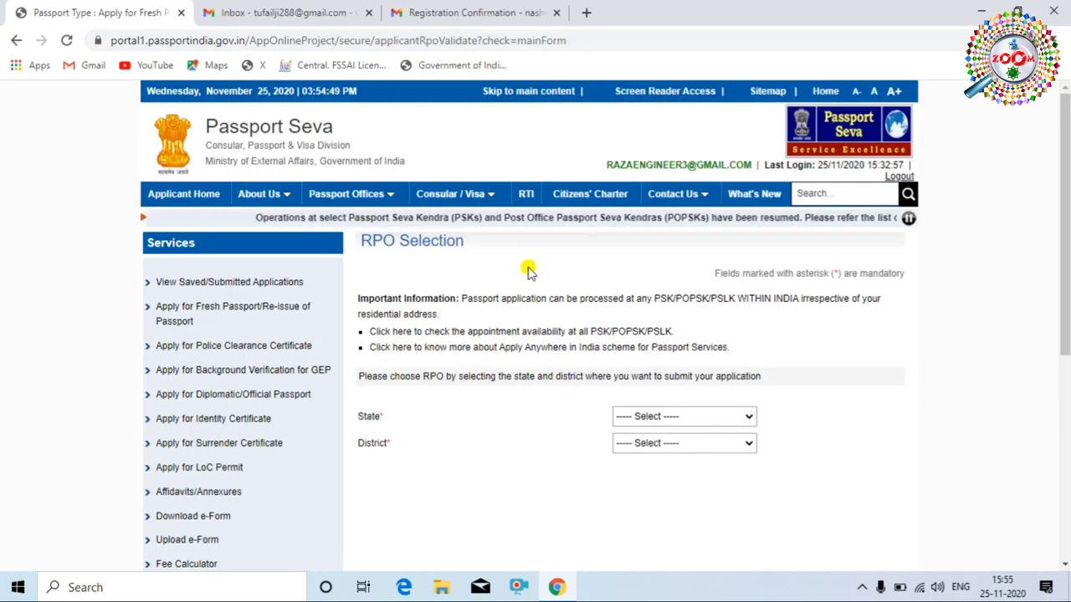
left_click(722, 416)
scroll(686, 276, "down", 1)
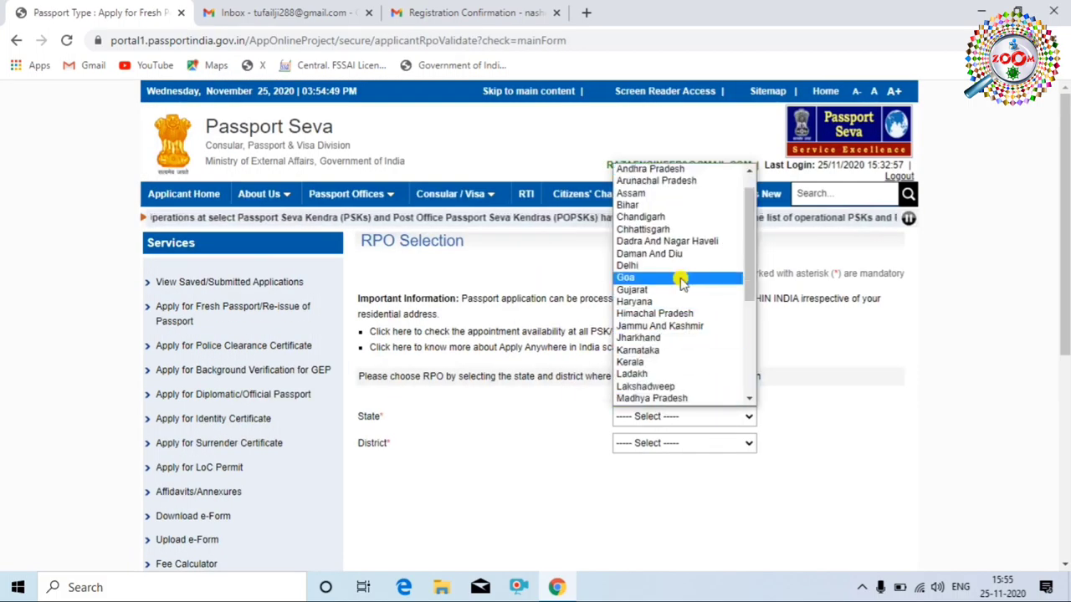
scroll(686, 221, "down", 5)
scroll(677, 225, "up", 6)
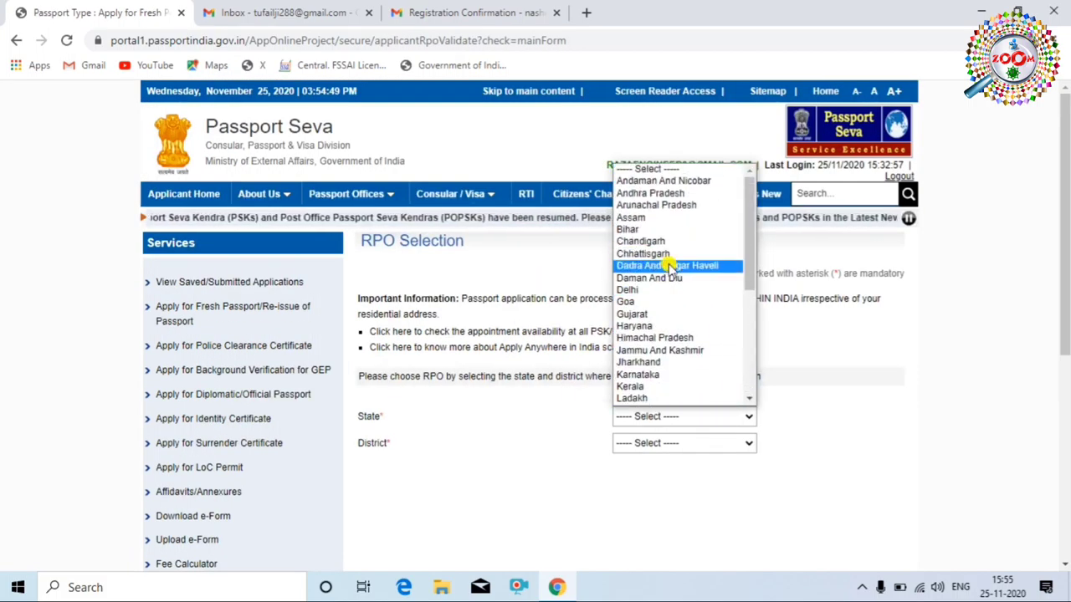
left_click(666, 230)
- Choose Madhubani as the RPO district and proceed to the Passport Type page
left_click(726, 443)
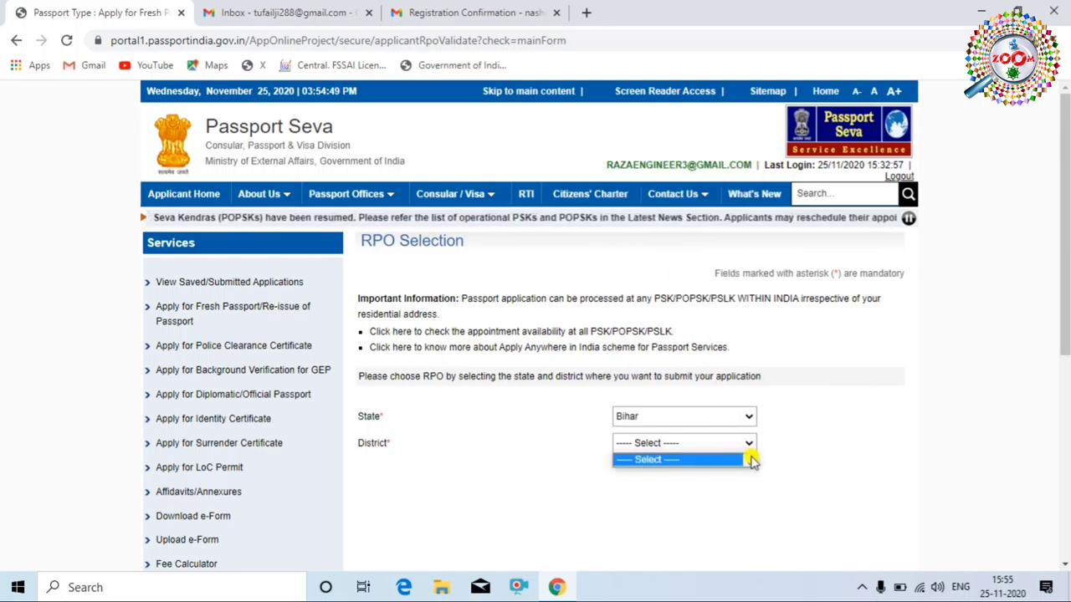
left_click(748, 444)
left_click(748, 443)
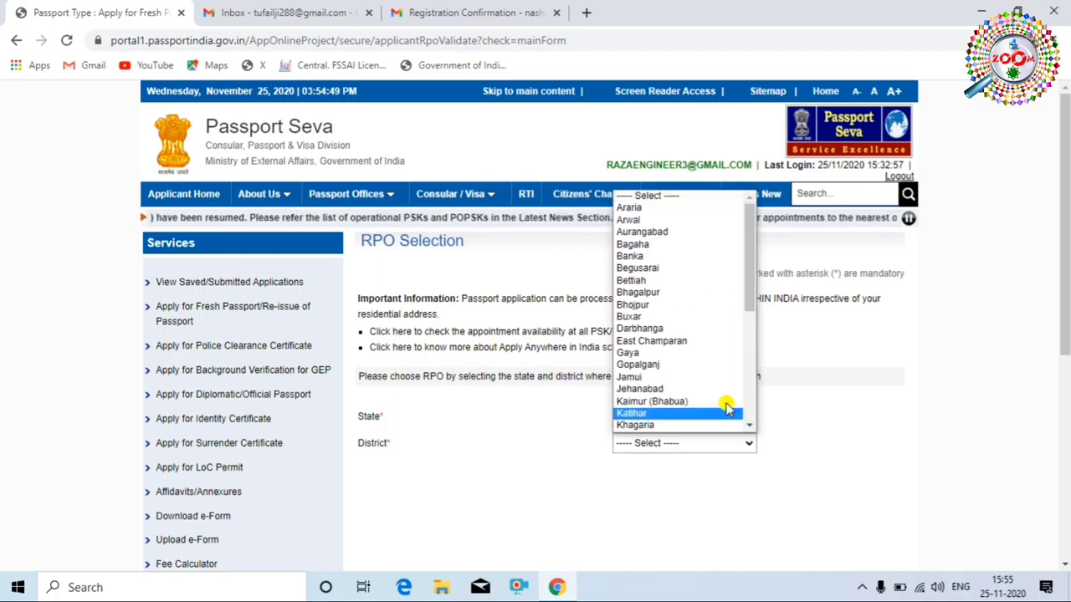
scroll(706, 280, "down", 4)
left_click(705, 313)
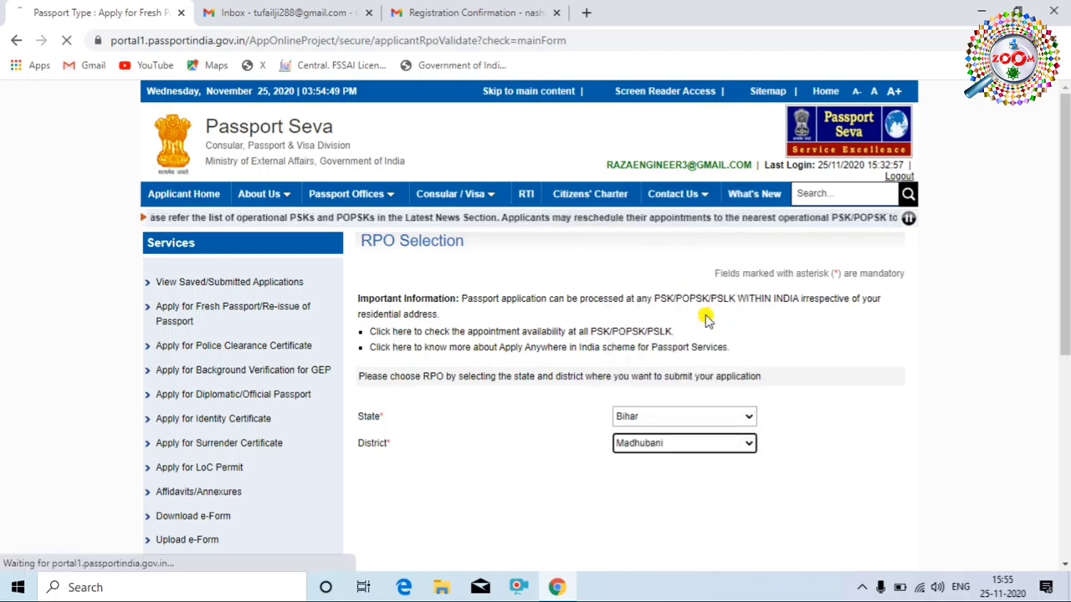
scroll(688, 402, "down", 1)
scroll(688, 403, "down", 2)
scroll(602, 376, "down", 1)
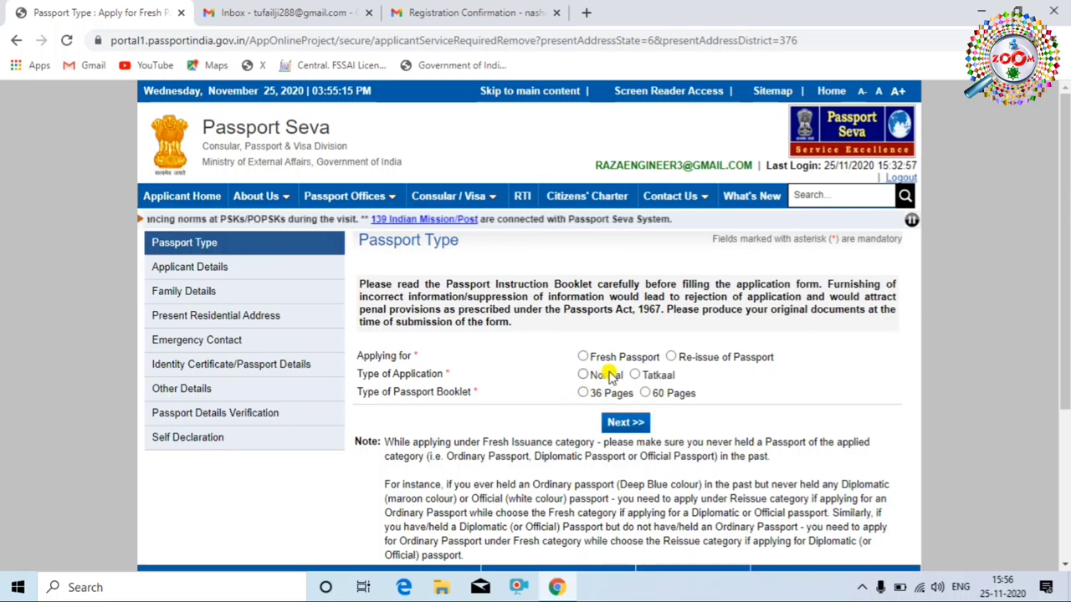
- Apply for Re-issue of Passport with the reason Validity Expired Within 3 Years/Due To Expire
left_click(673, 357)
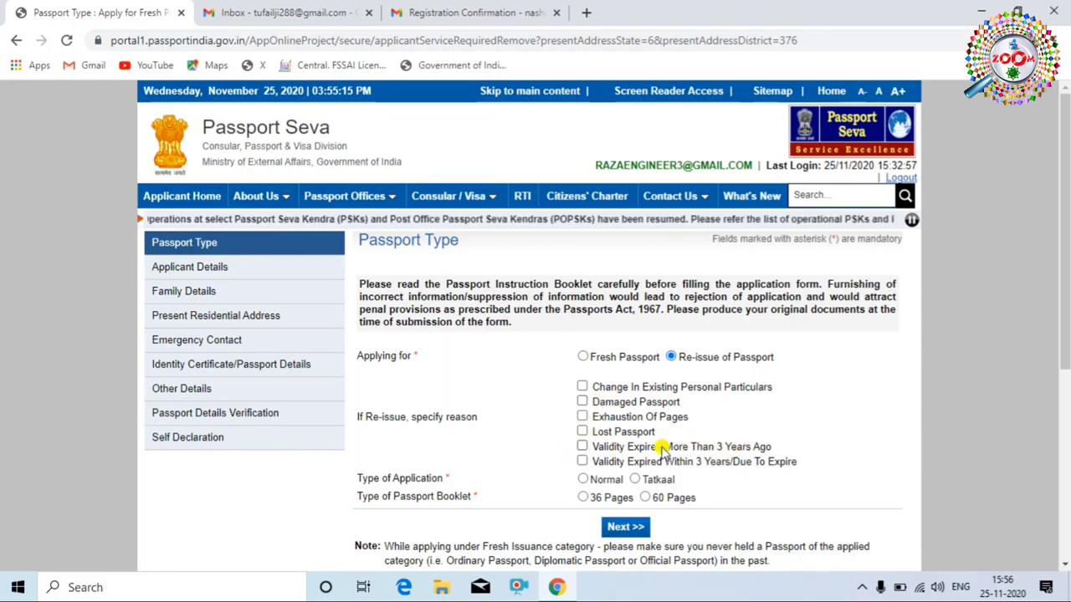
left_click(582, 448)
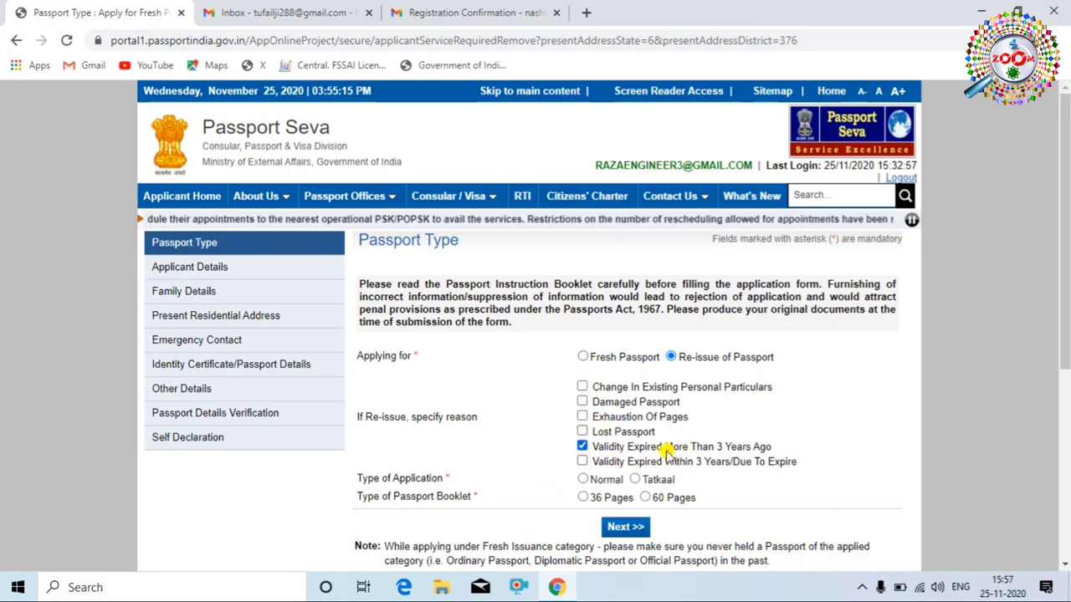
left_click(582, 461)
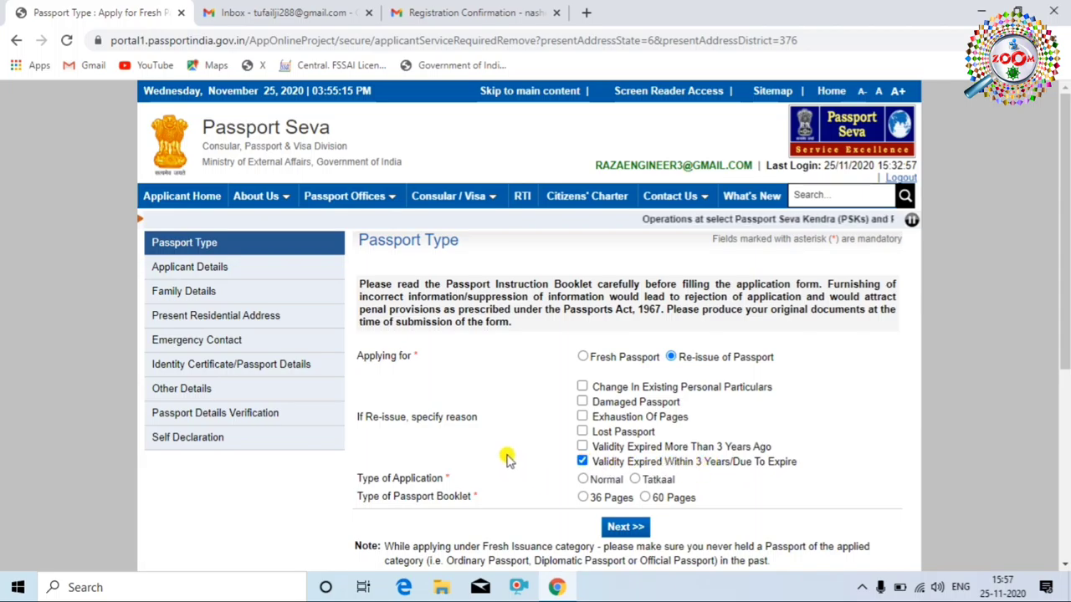
left_click(581, 463)
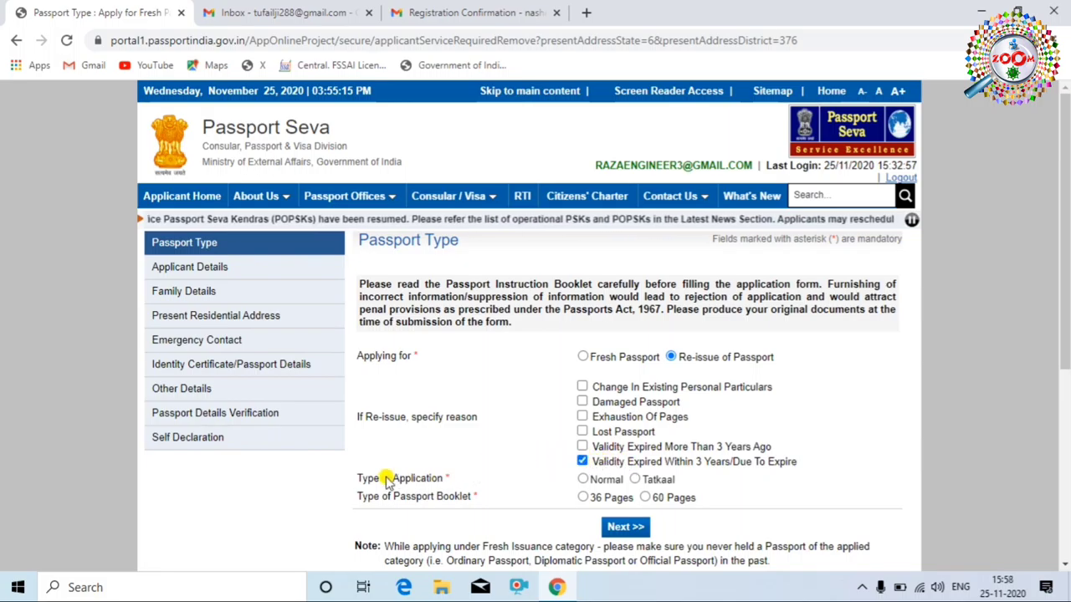
- Choose a Normal application with a 36 Pages booklet and continue to the applicant details
left_click(583, 480)
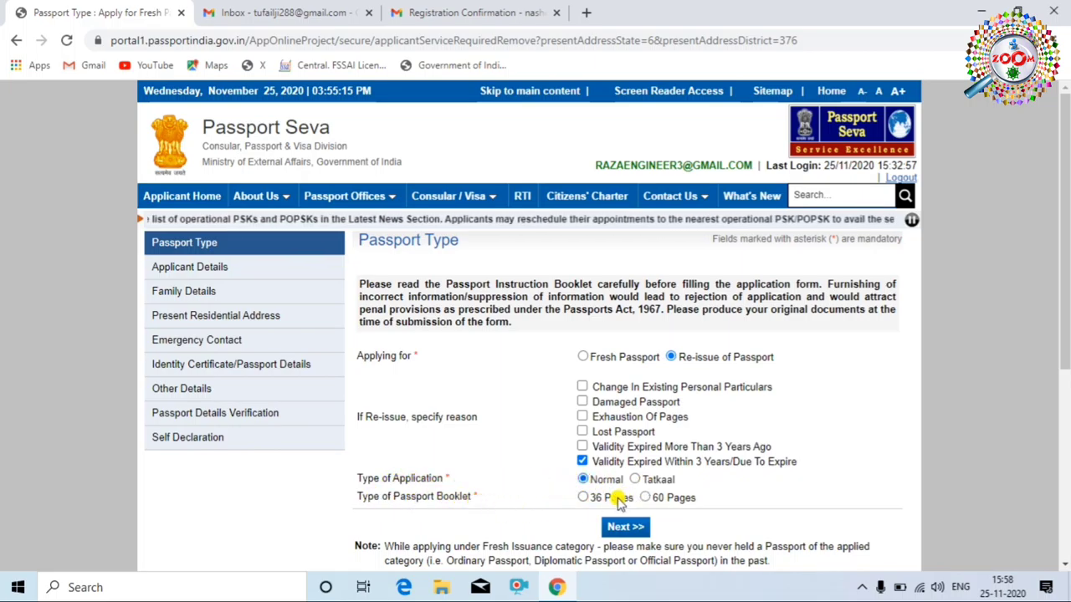
left_click(583, 497)
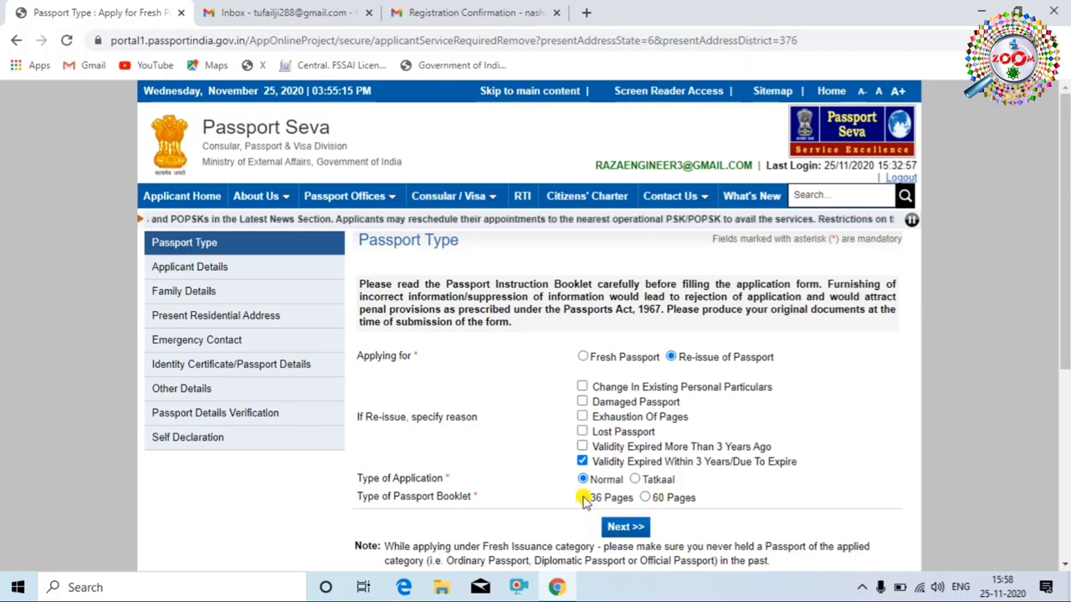
left_click(622, 528)
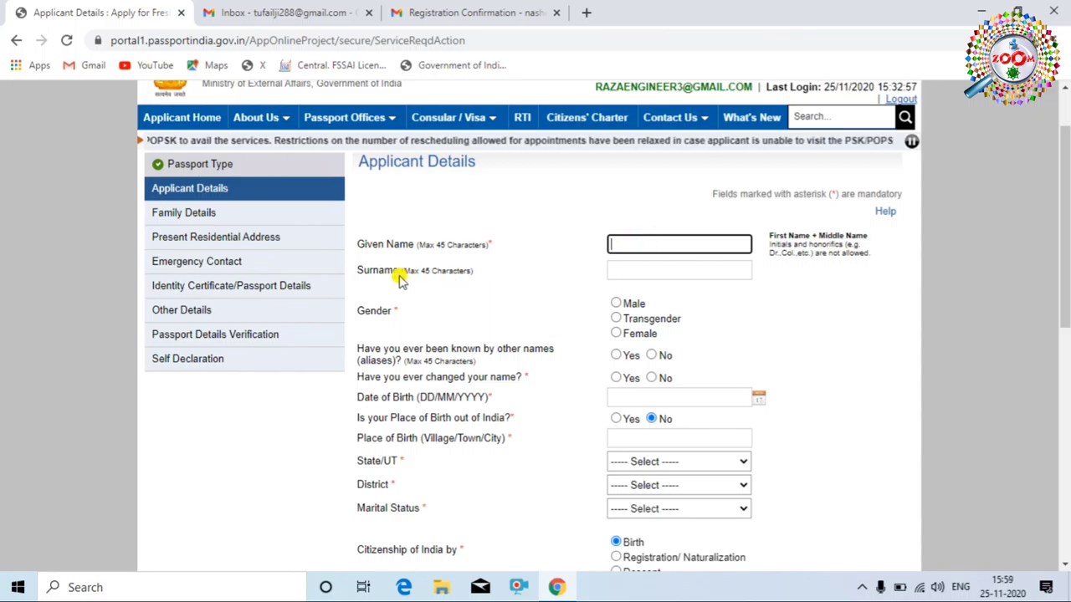
- Enter the applicant's given name and surname, set the gender to Male, and answer No to aliases and changed name
left_click(617, 305)
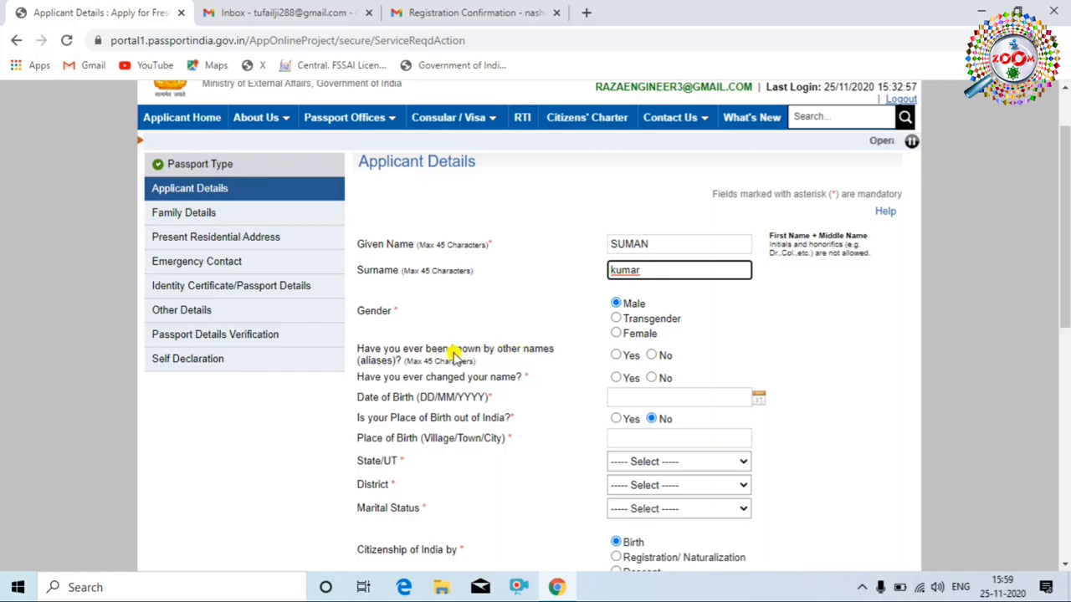
left_click(618, 356)
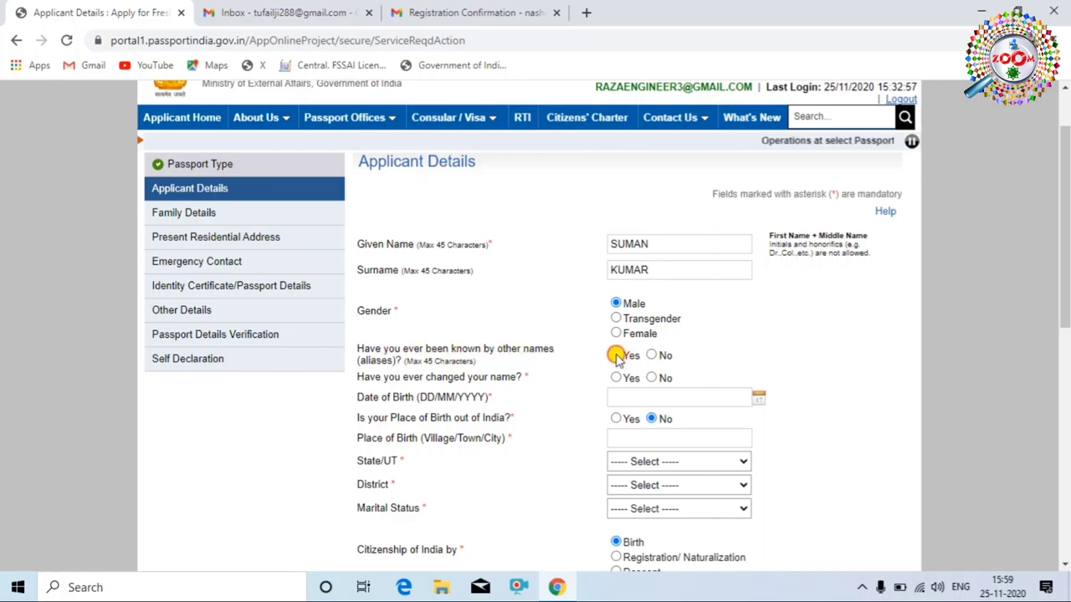
left_click(651, 355)
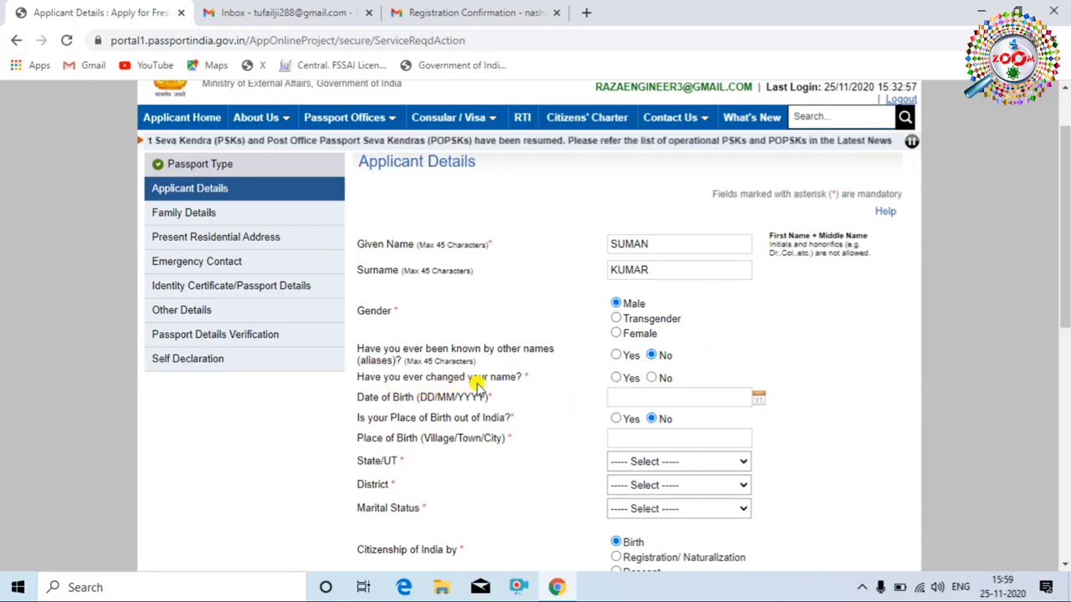
left_click(651, 378)
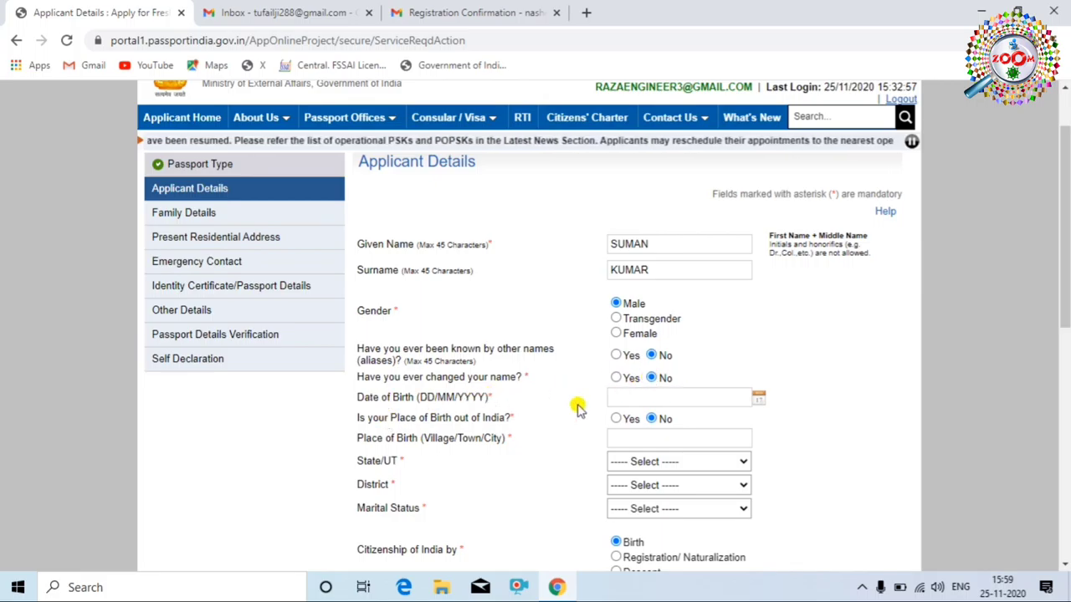
- Enter the applicant's date of birth and answer No to the place of birth being out of India
left_click(756, 400)
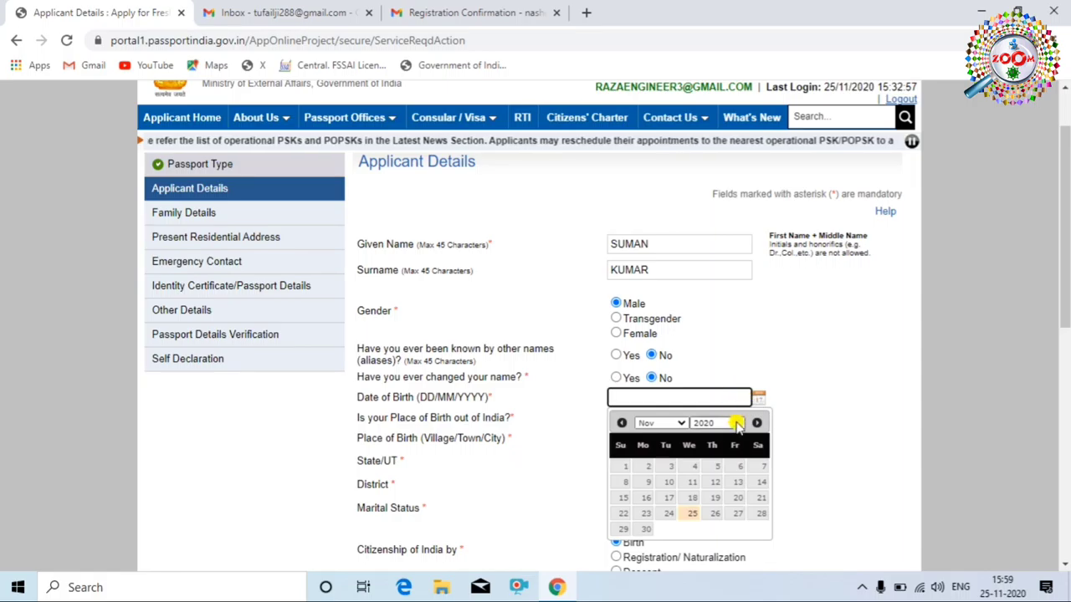
left_click(735, 423)
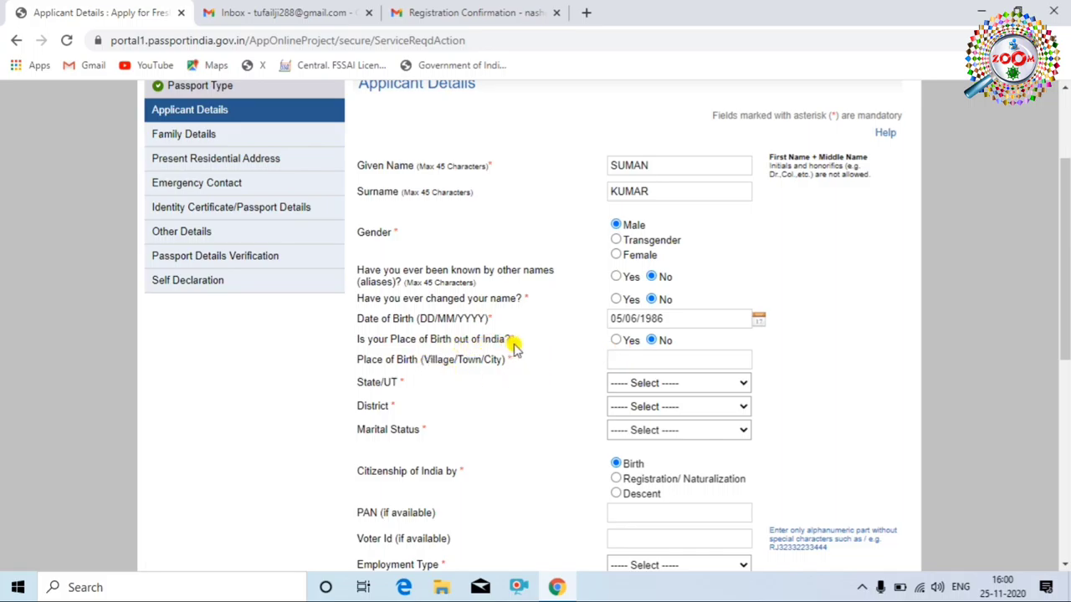
left_click(652, 341)
- Set the state of birth to Bihar and the district to Madhubani
left_click(724, 382)
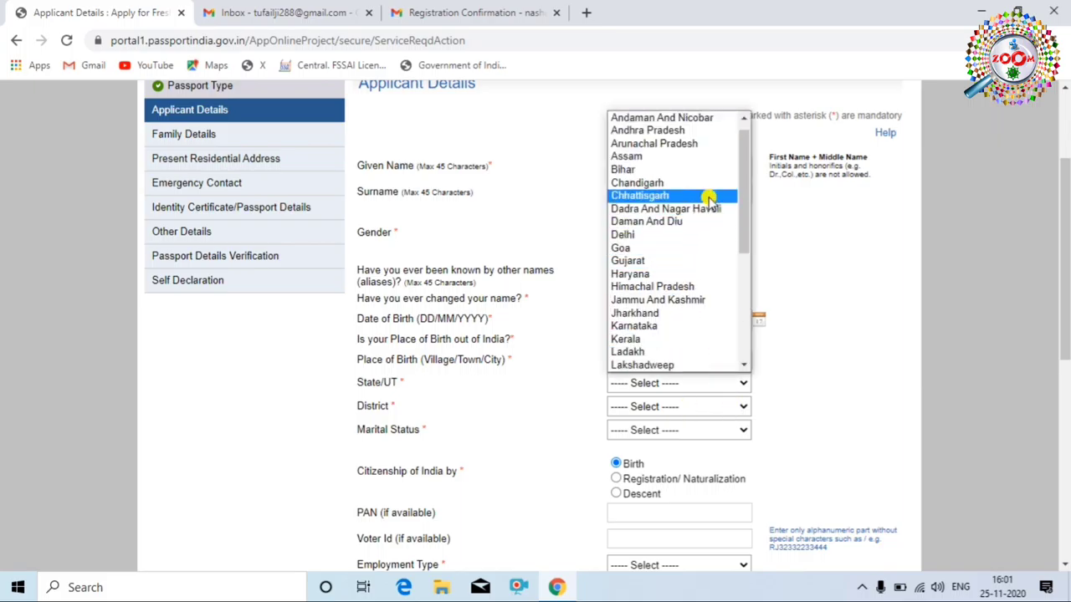
left_click(708, 169)
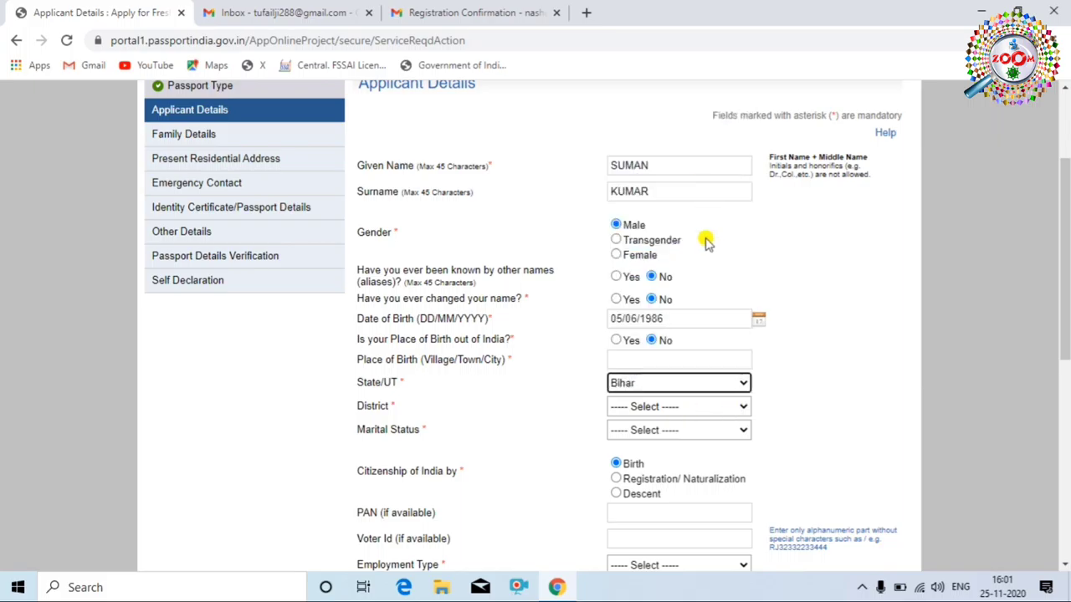
left_click(699, 408)
scroll(672, 247, "down", 3)
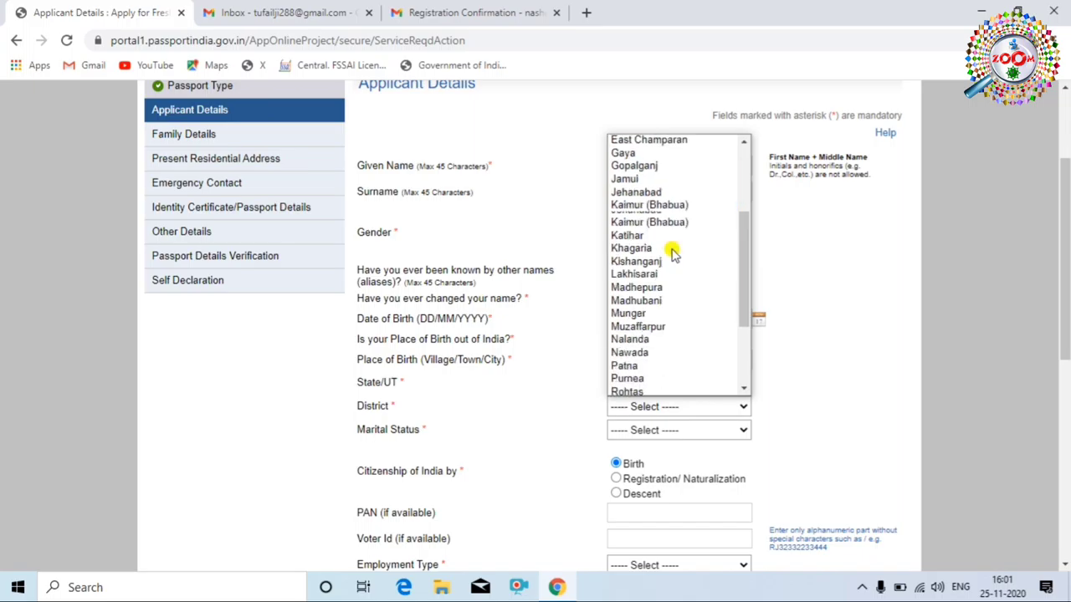
left_click(675, 282)
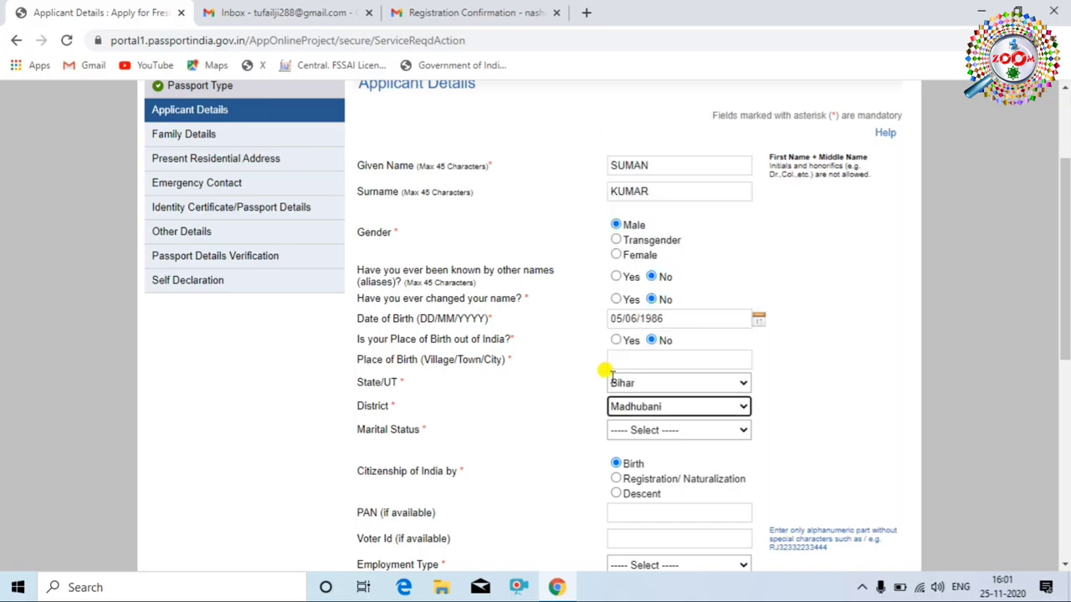
- Set the marital status to Single and enter BASOPATTI as the place of birth
left_click(695, 429)
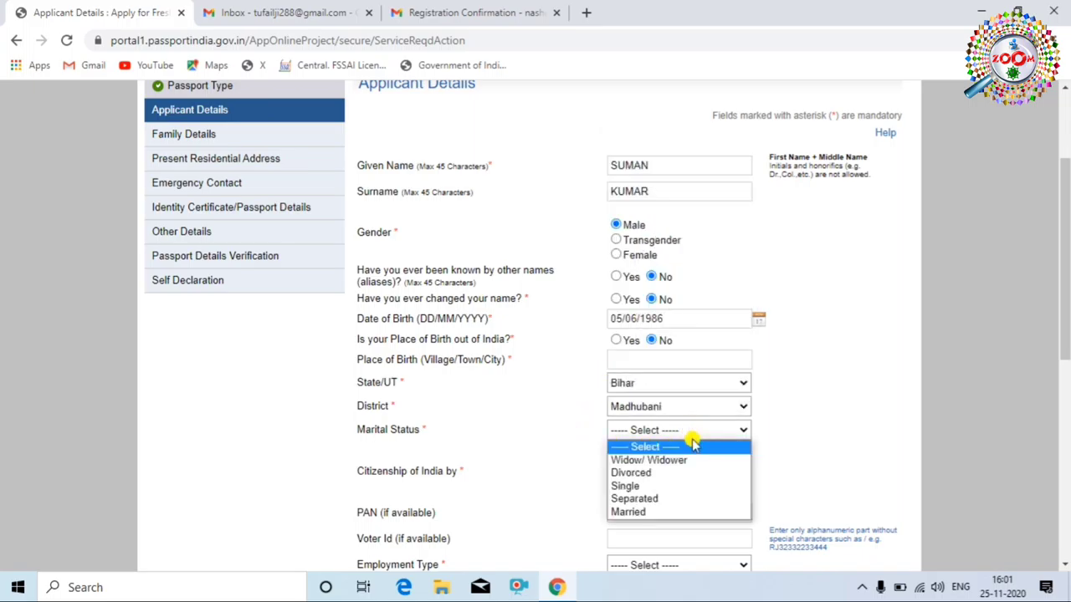
left_click(627, 487)
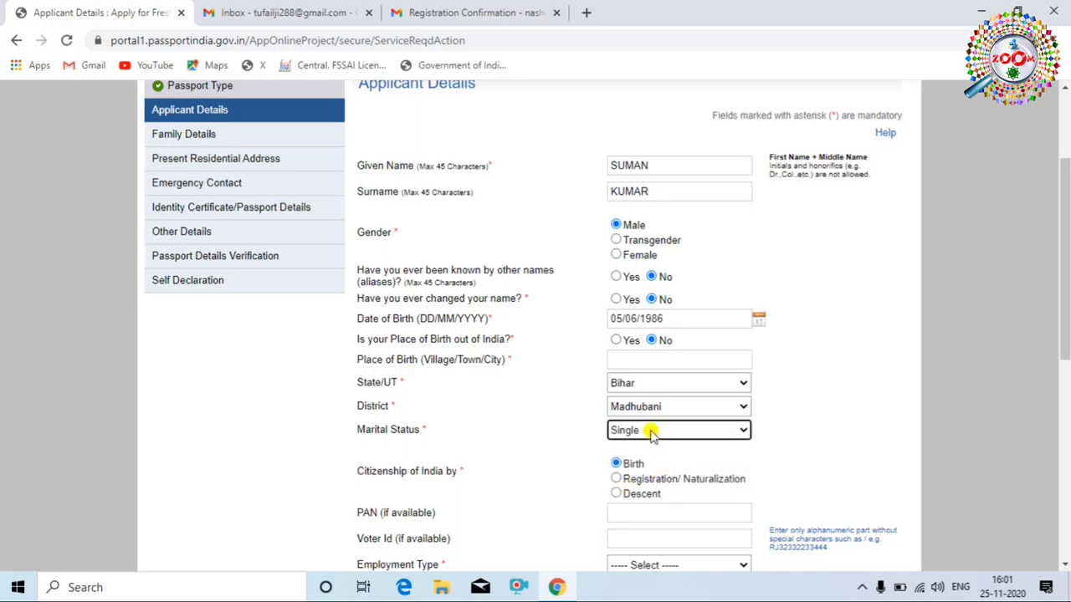
scroll(783, 334, "down", 2)
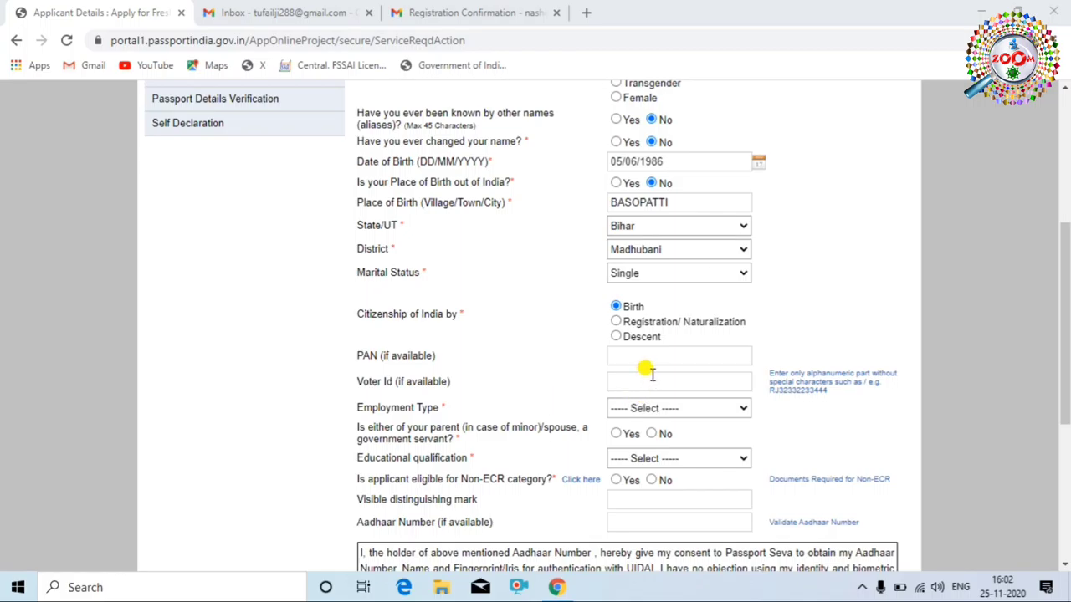
- Fill in the employment and education details: Self Employed, No for government-servant parent or spouse, and Graduate And Above
left_click(728, 408)
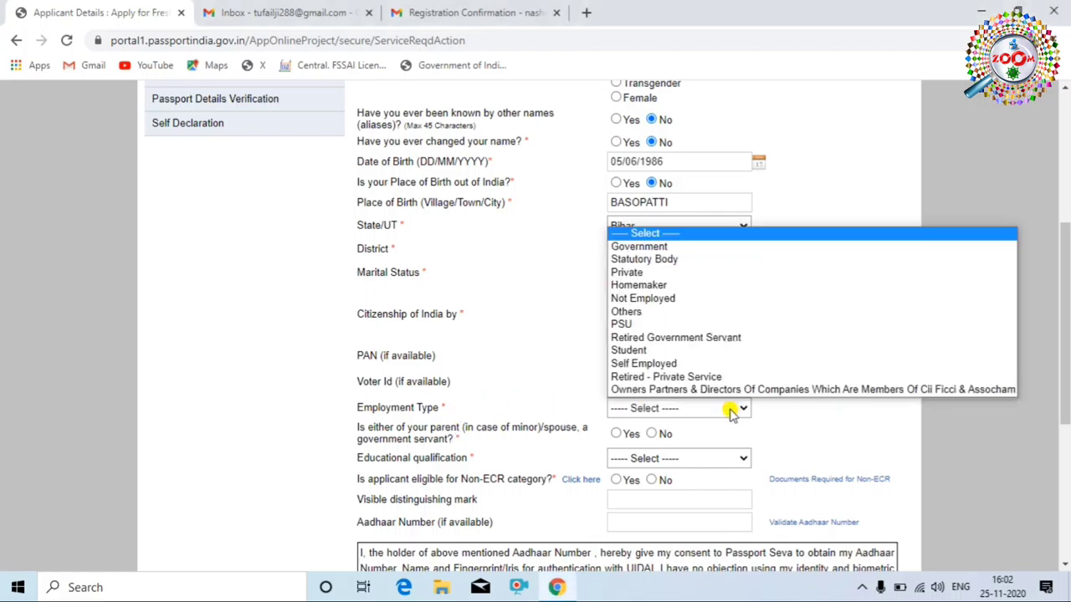
left_click(715, 363)
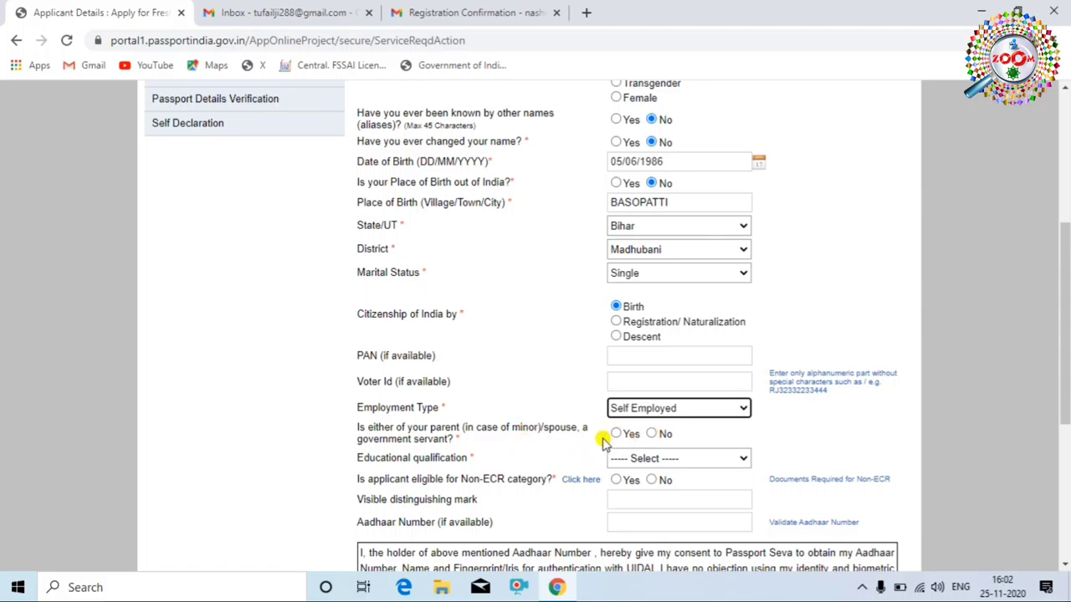
left_click(653, 437)
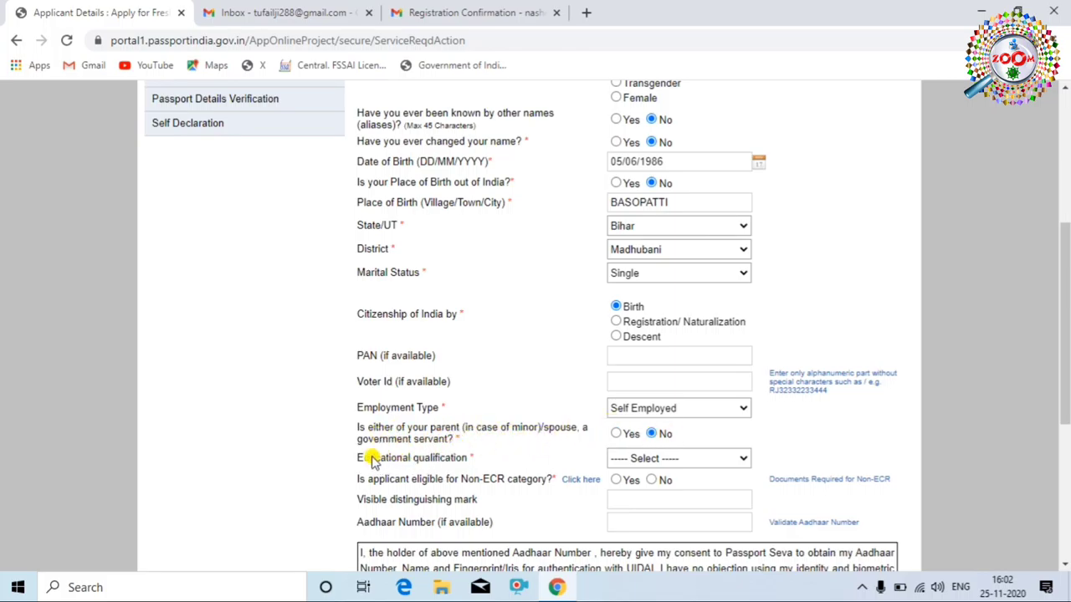
left_click(711, 460)
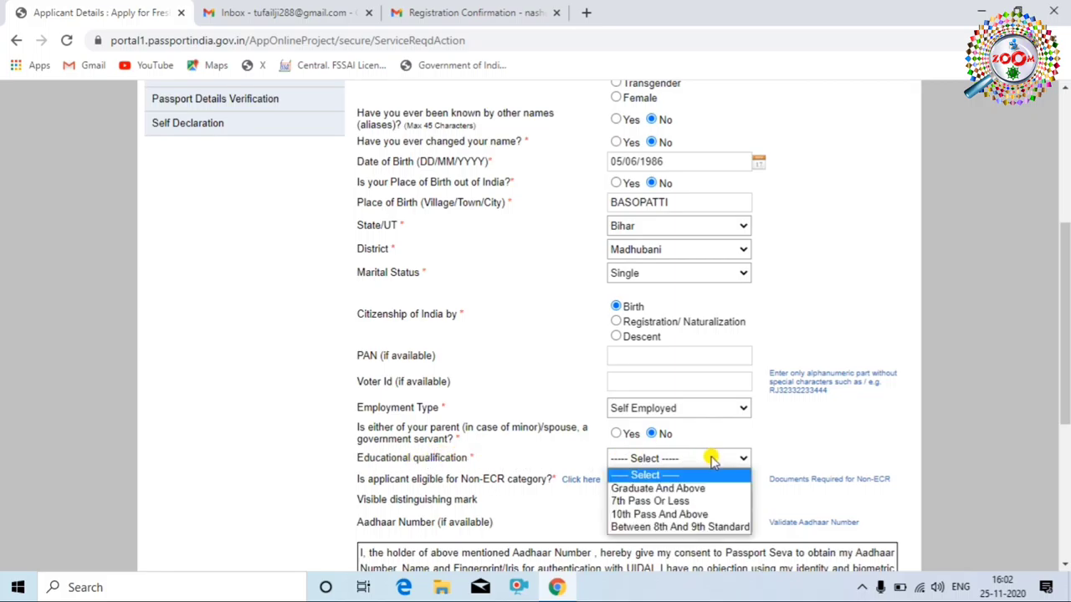
left_click(665, 490)
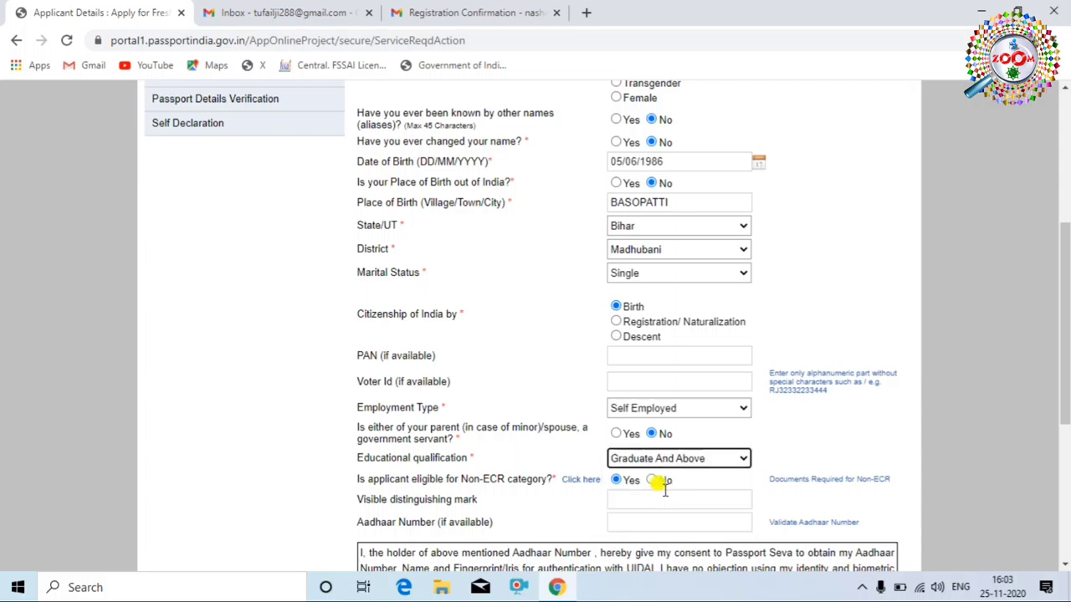
- Open the Documents Required for Non-ECR list and review the documents required for each category
scroll(287, 331, "down", 2)
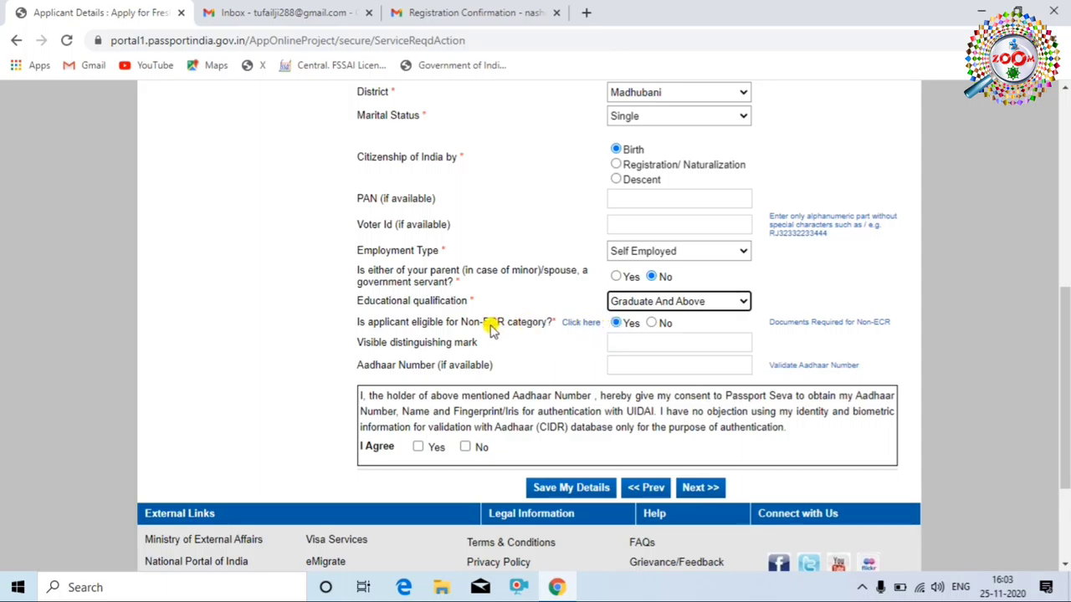
left_click(793, 323)
scroll(471, 246, "down", 5)
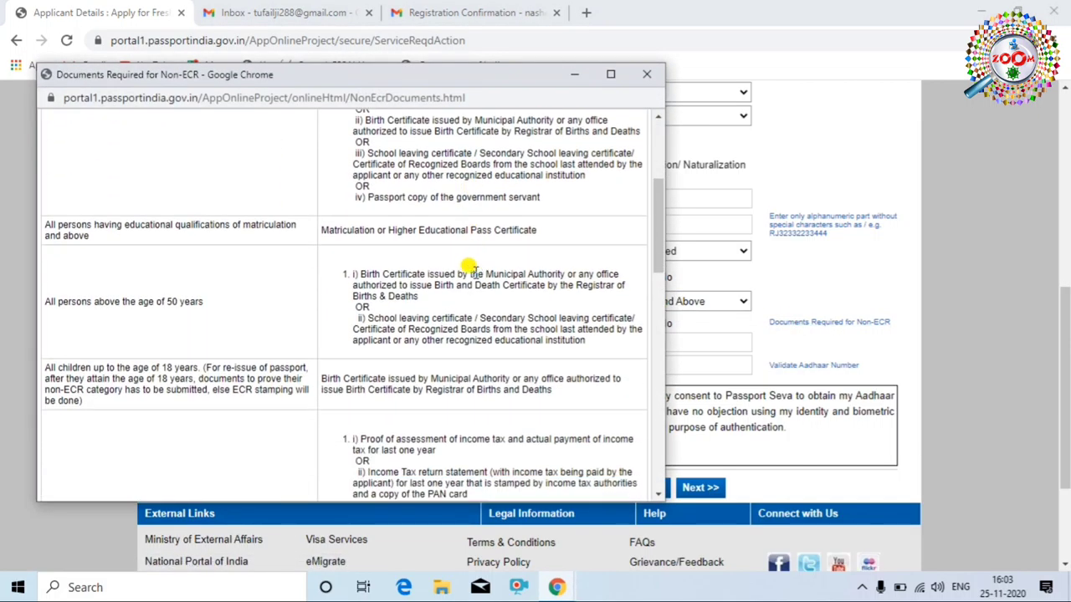
scroll(481, 276, "up", 5)
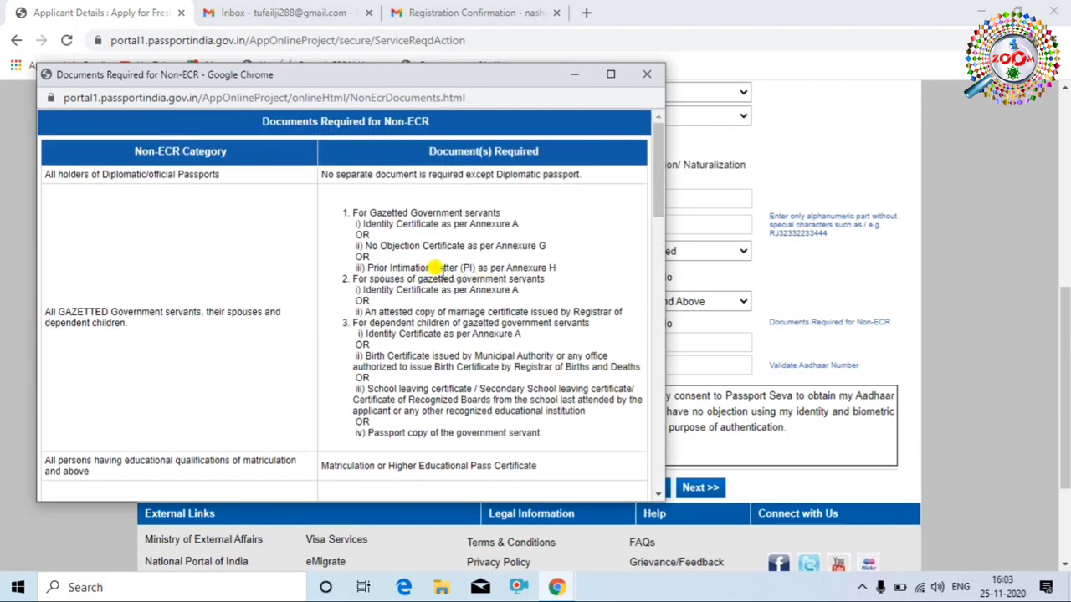
- Return to the applicant details form, agree to the Aadhaar consent with Yes, and continue to the next section
left_click(699, 265)
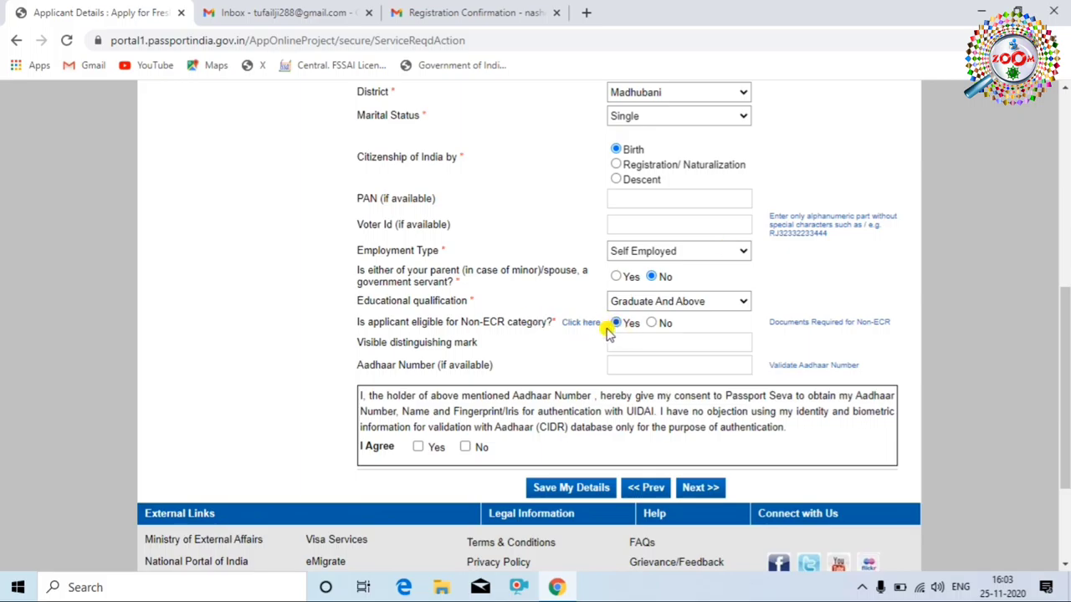
scroll(609, 333, "down", 1)
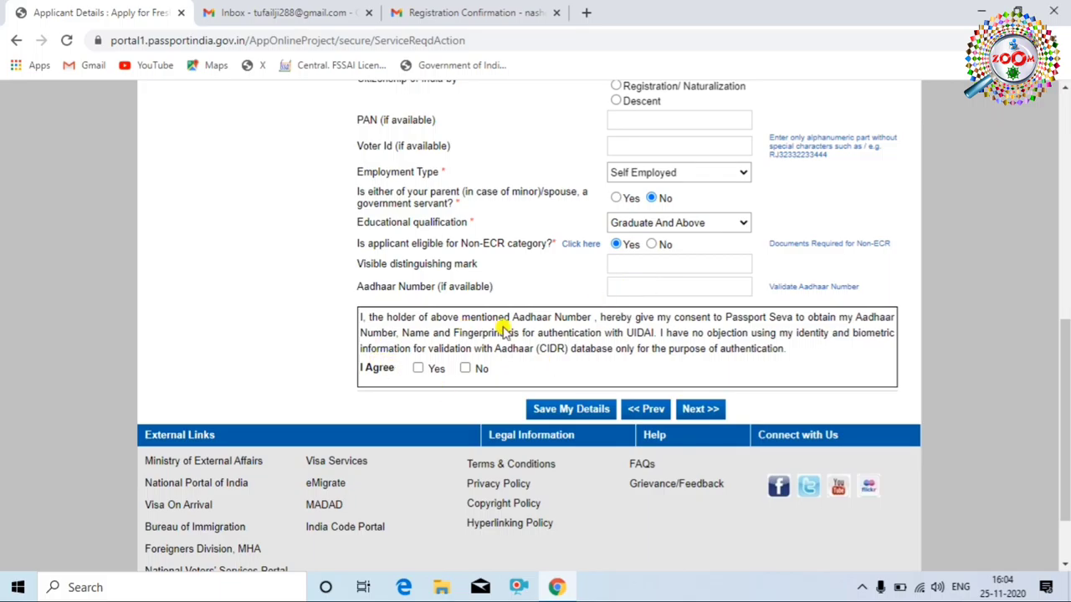
left_click(418, 369)
left_click(701, 412)
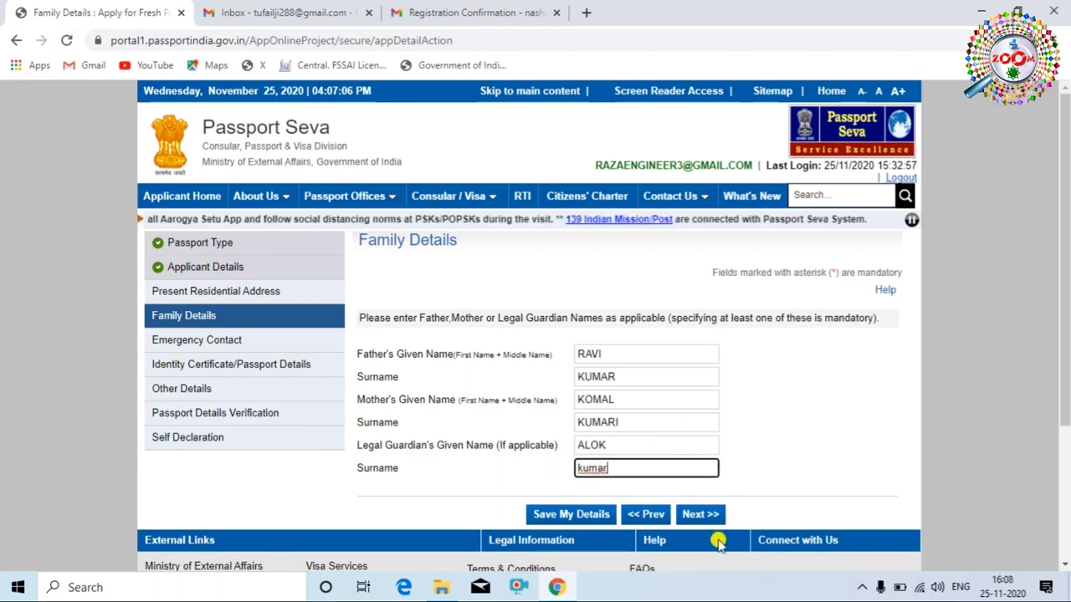
- Submit the family details and answer No to whether the present address is out of India
left_click(697, 515)
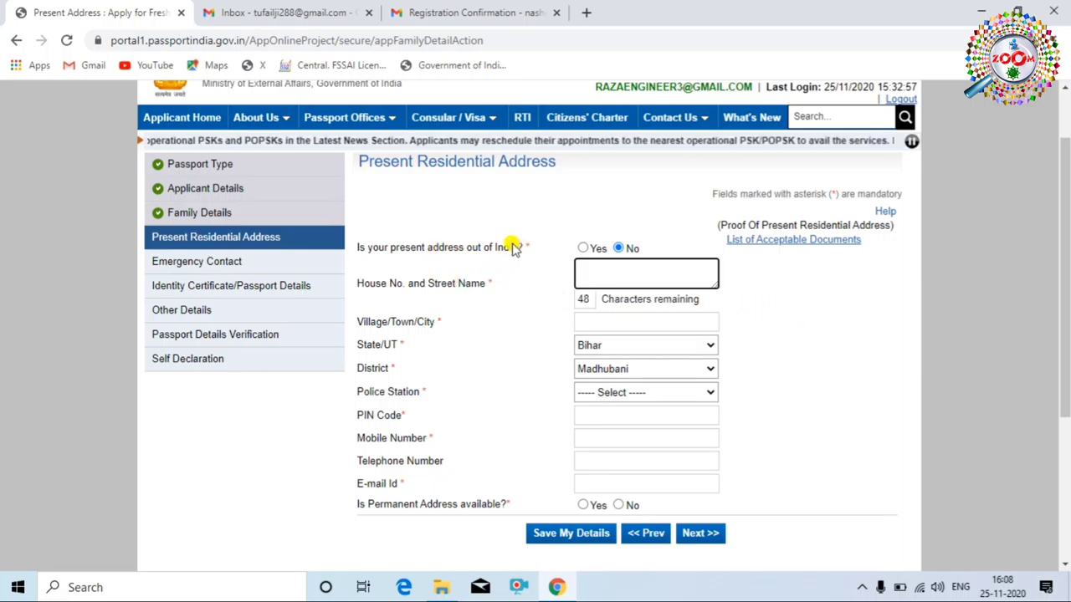
left_click(585, 248)
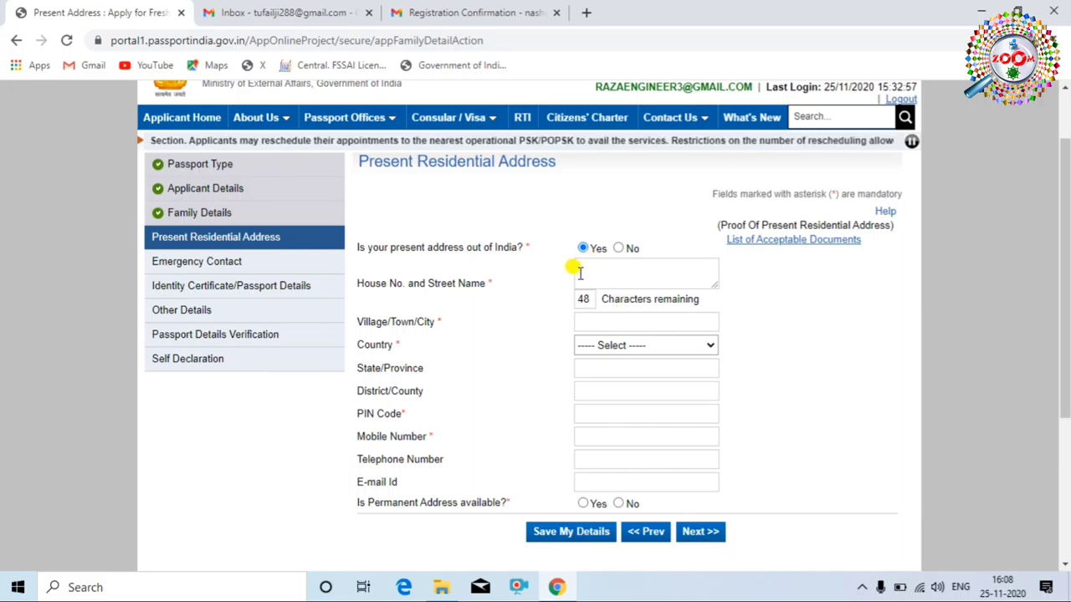
left_click(618, 247)
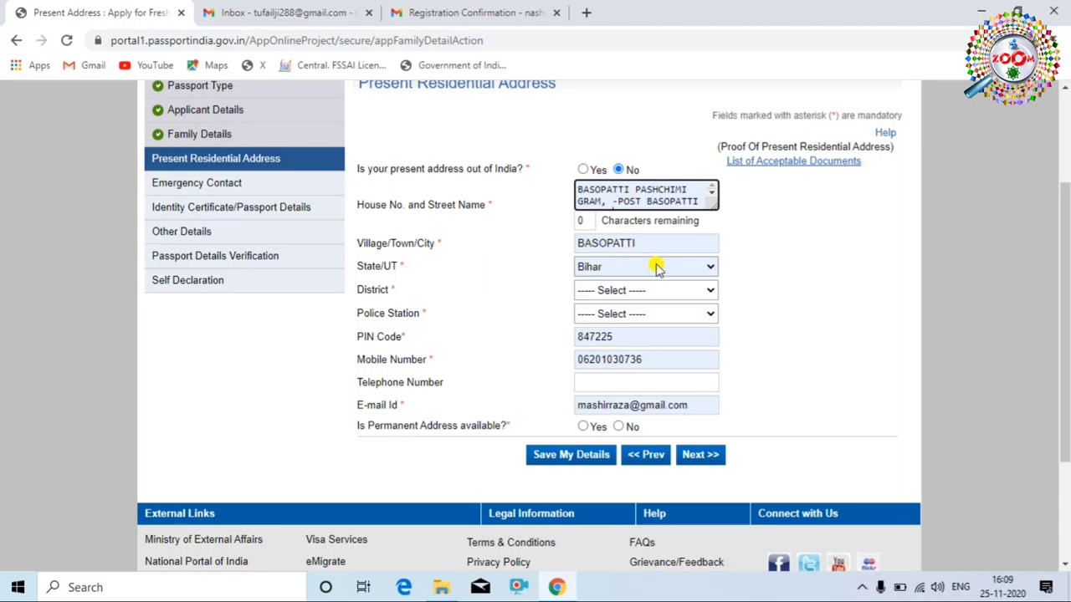
- Set the present address district to Madhubani and the police station to BASOPATTI
left_click(698, 300)
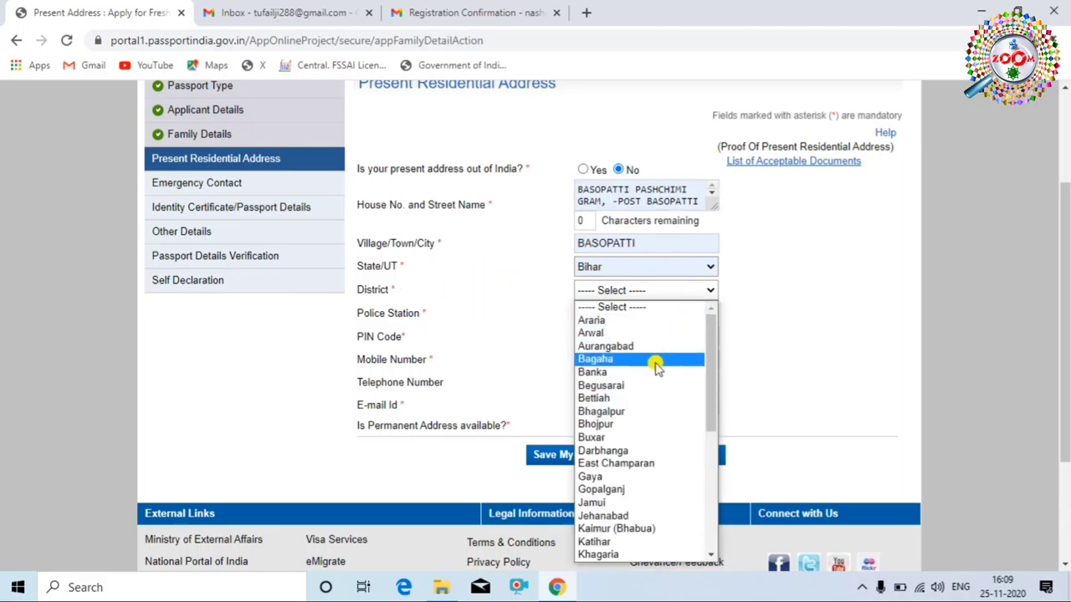
scroll(658, 368, "down", 4)
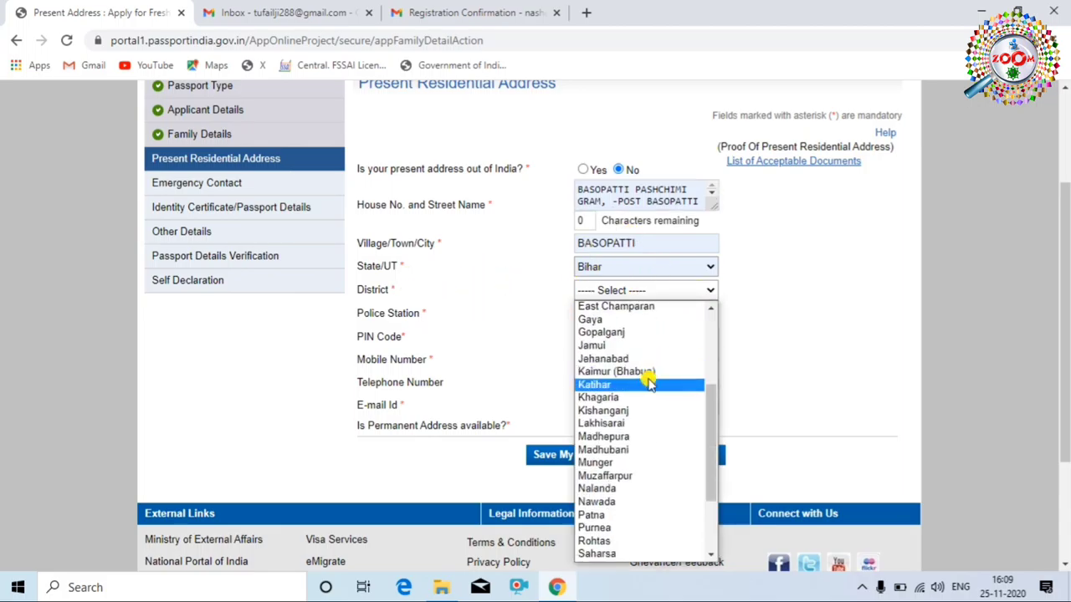
left_click(650, 449)
left_click(676, 314)
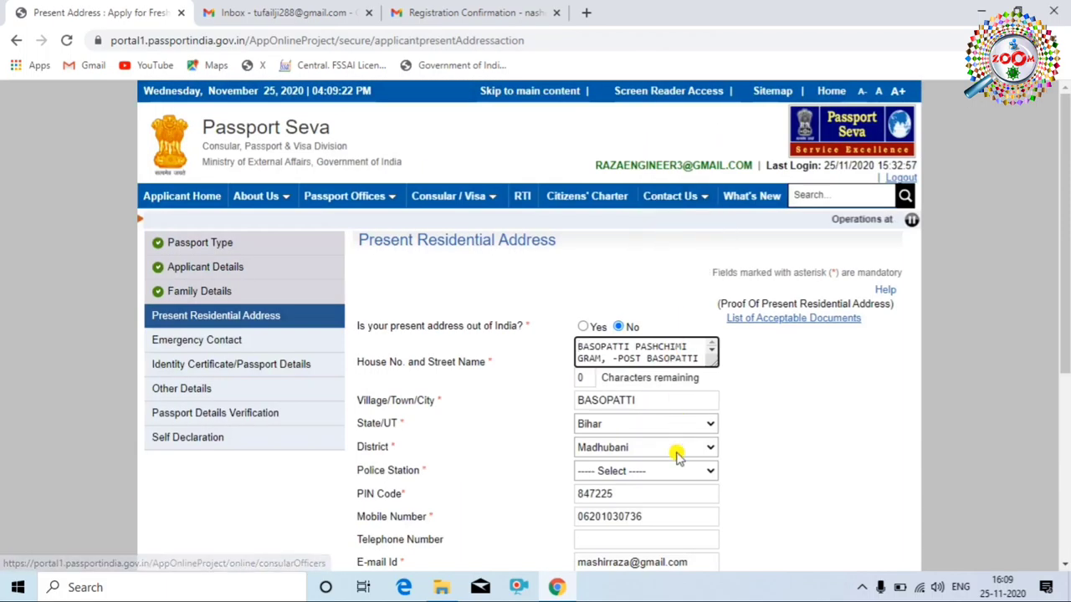
left_click(697, 471)
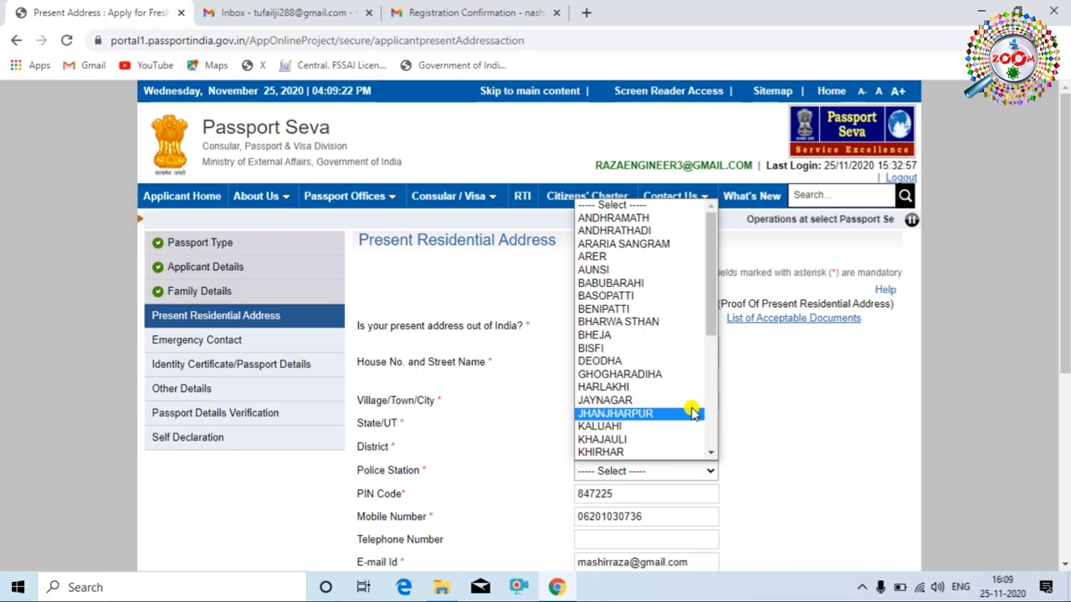
left_click(656, 296)
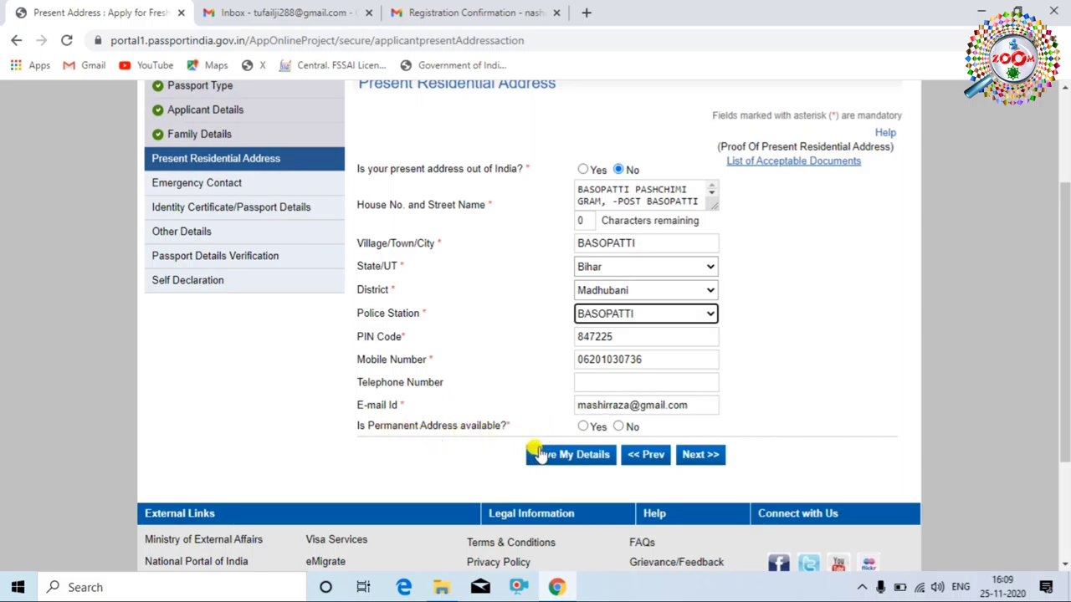
- Mark the permanent address as available and same as the present address, and submit the section, accepting the RPO notice
left_click(584, 427)
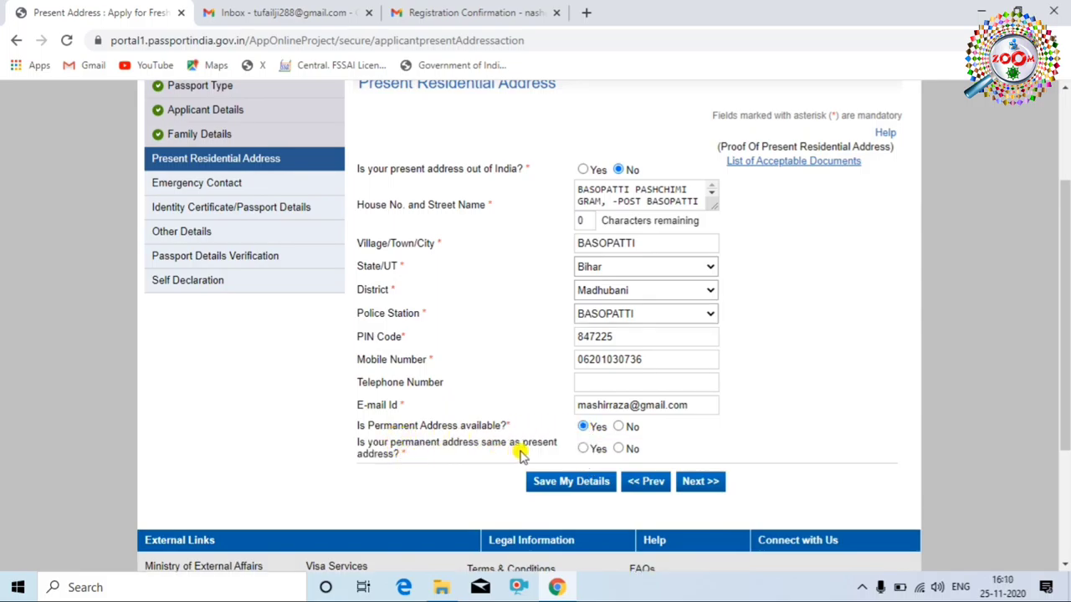
left_click(619, 427)
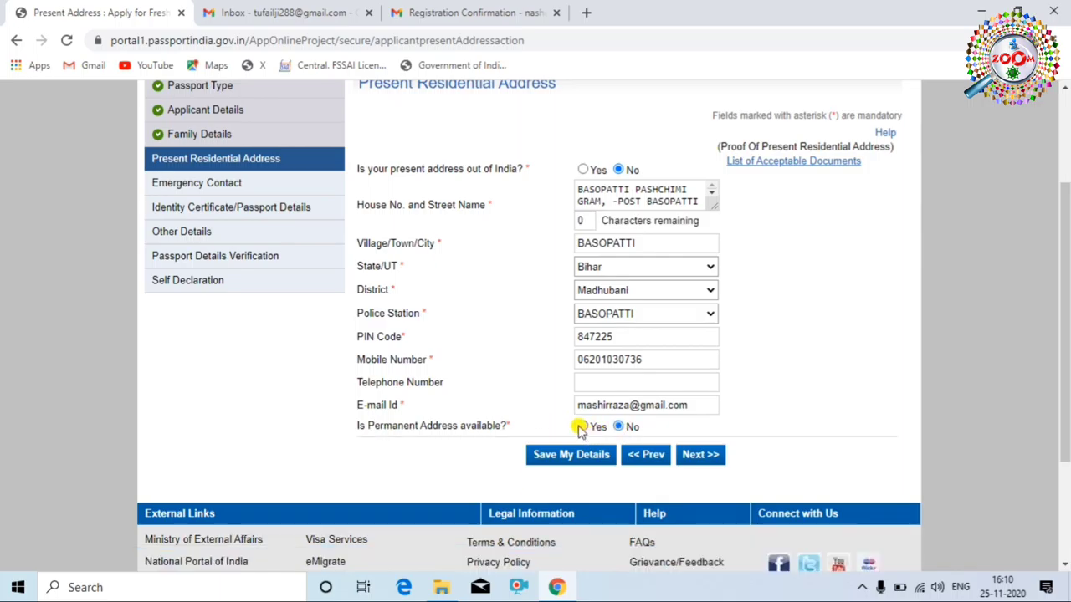
left_click(584, 427)
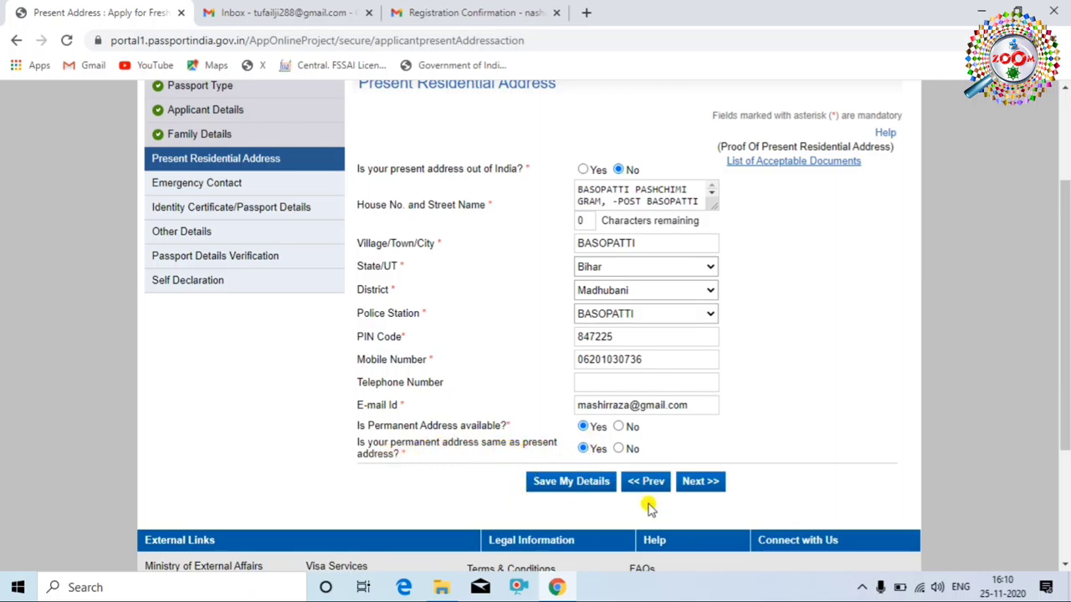
left_click(695, 481)
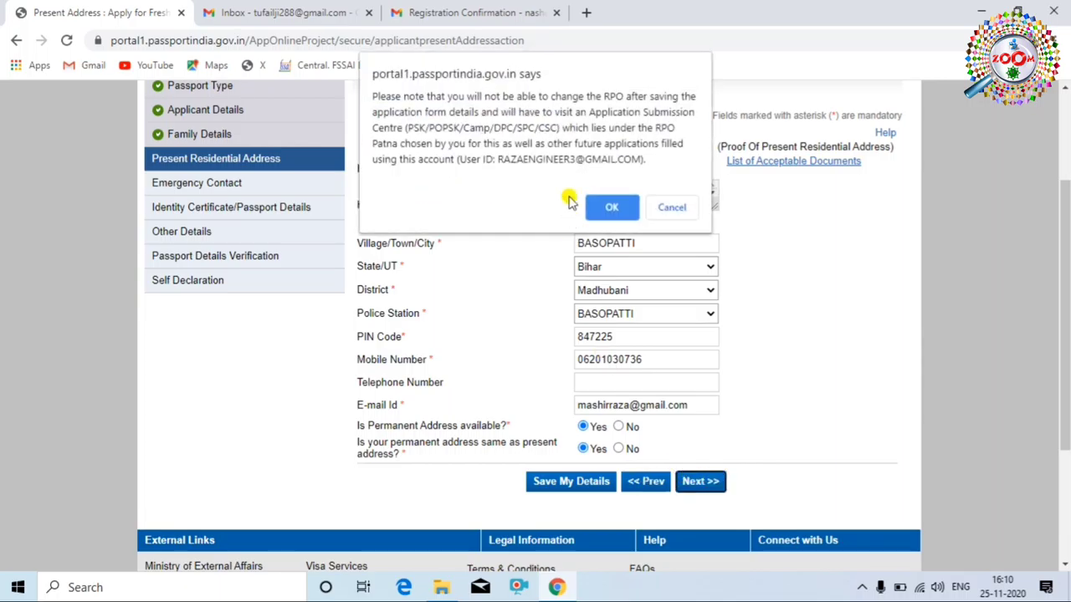
left_click(610, 205)
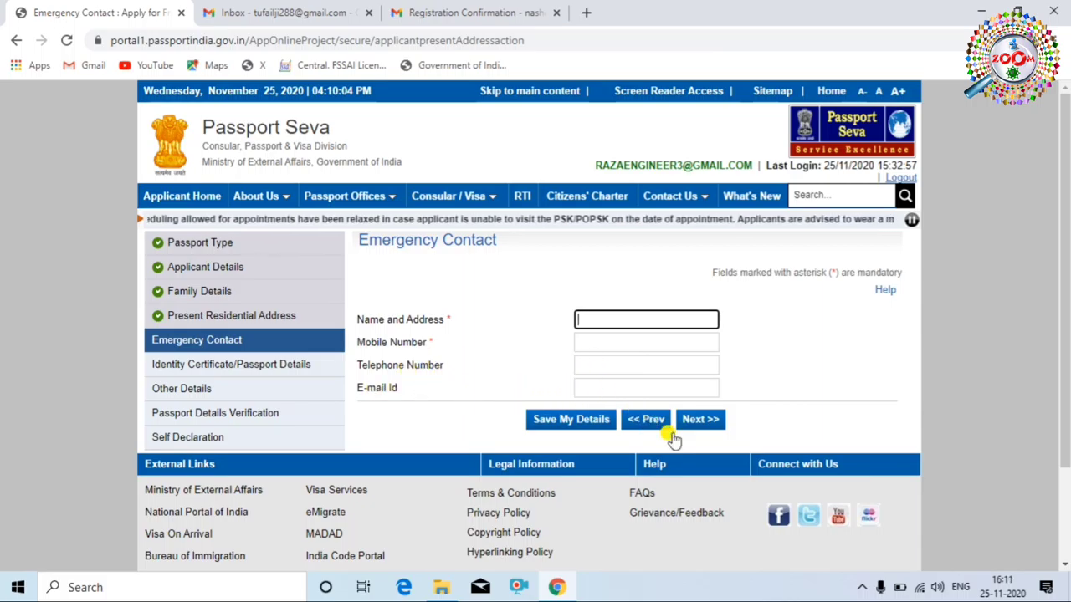
- Continue past Emergency Contact and submit Previous Passport with Details Not Available / Never Held Diplomatic/Official Passport and No for applied but not issued
left_click(696, 423)
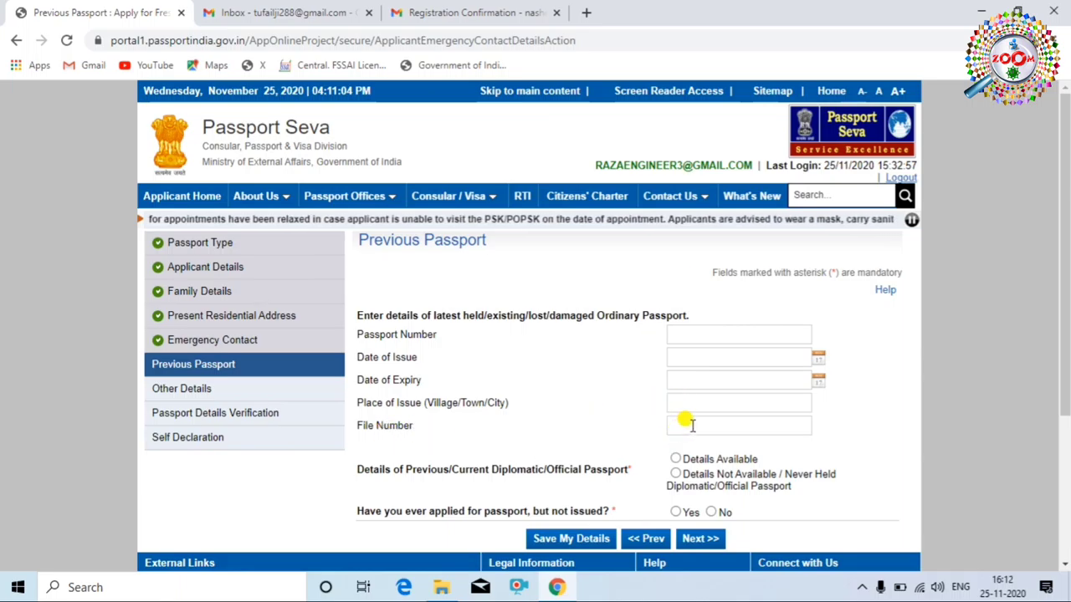
scroll(685, 423, "down", 1)
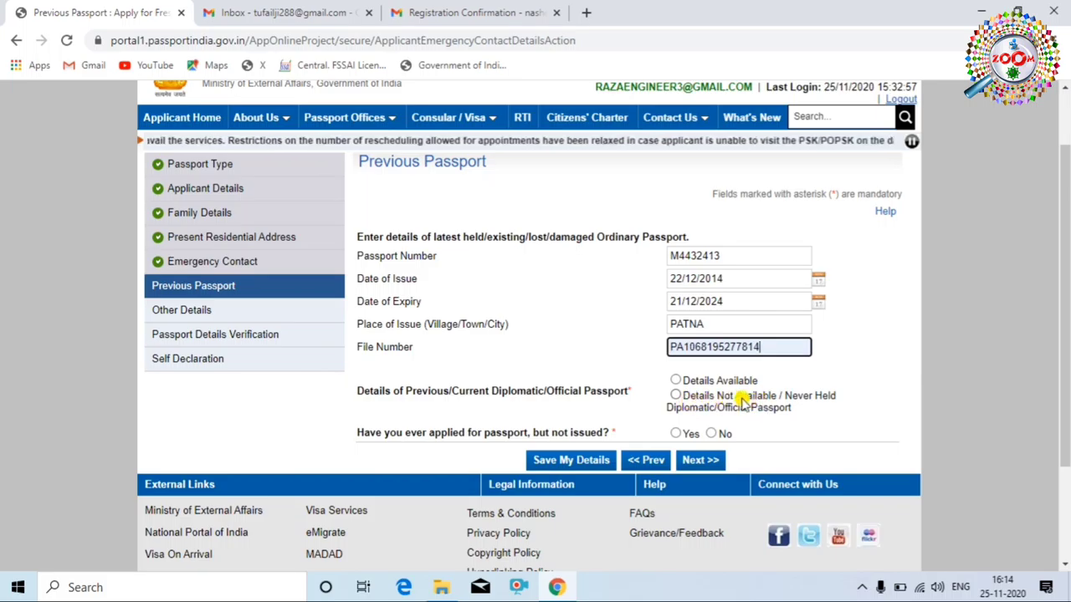
left_click(676, 397)
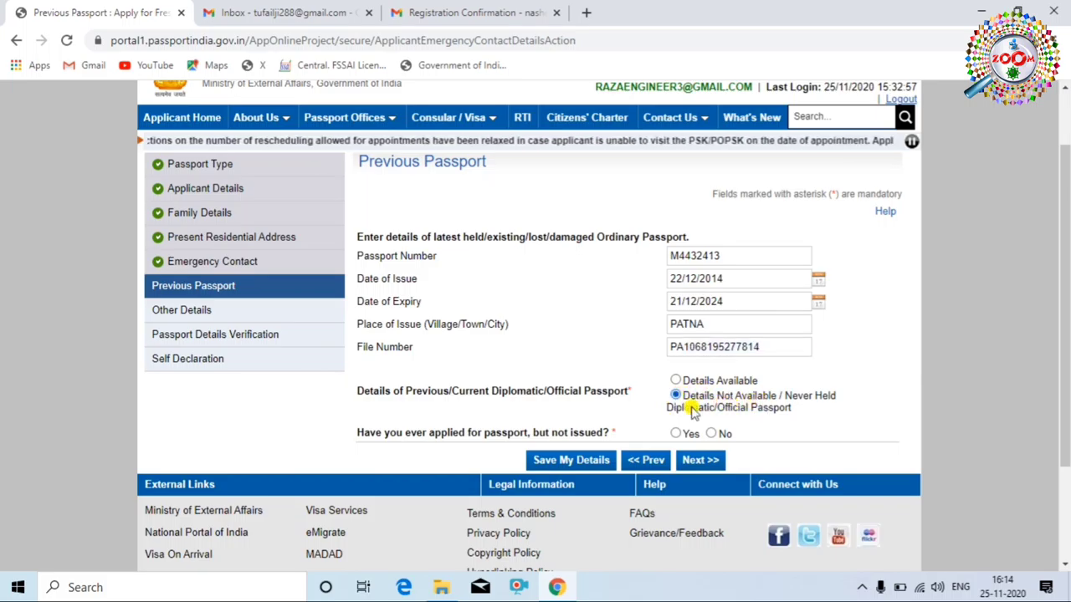
scroll(686, 368, "down", 2)
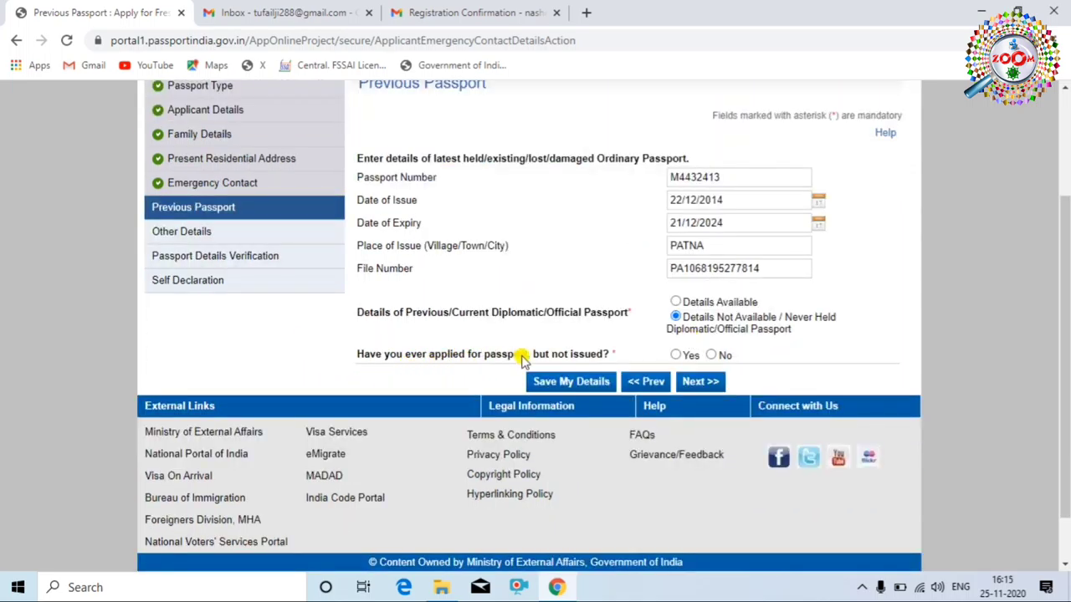
left_click(710, 355)
left_click(696, 382)
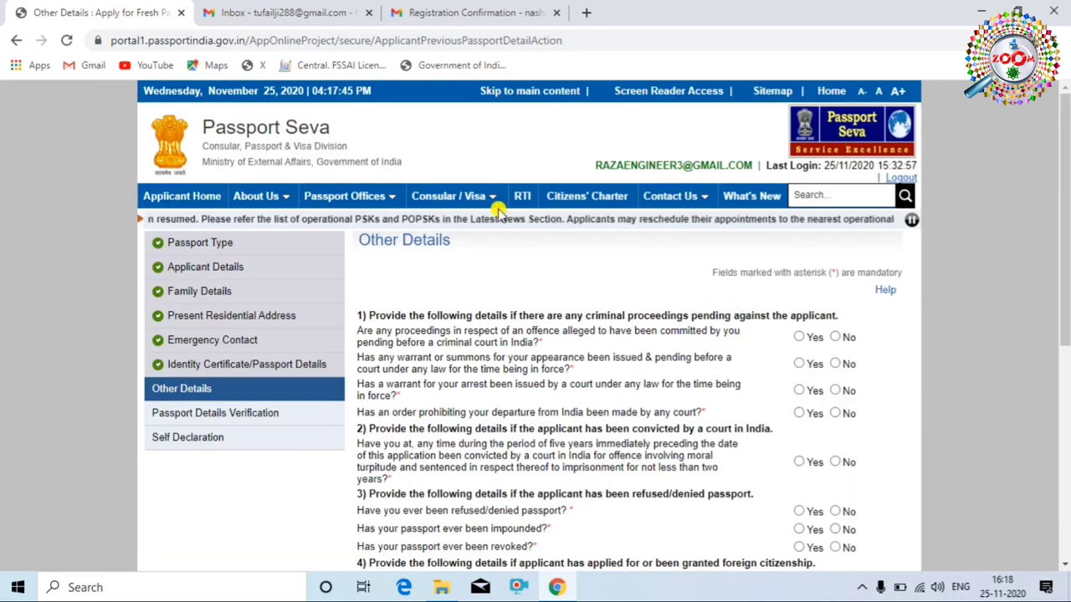
- Answer No to the four questions on pending criminal proceedings and to the question on conviction by a court in India
mouse_move(499, 287)
scroll(753, 316, "down", 3)
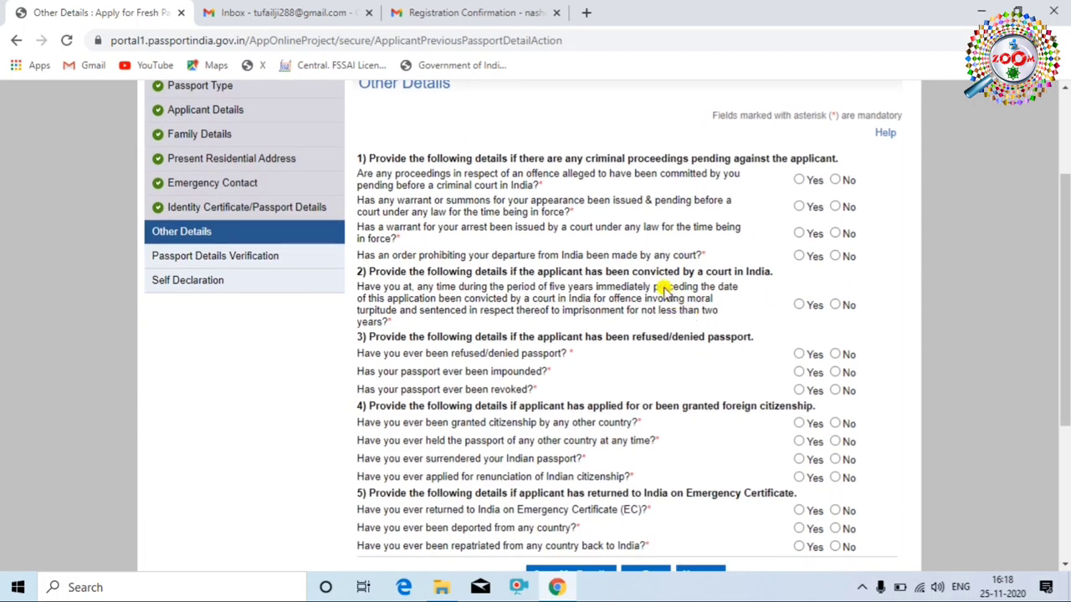
scroll(663, 289, "up", 2)
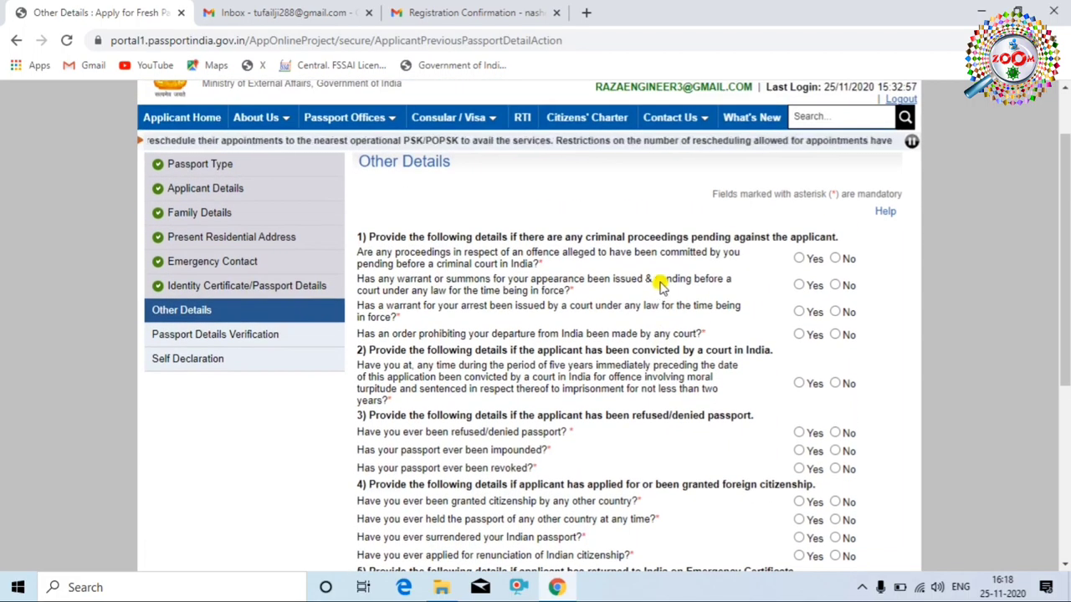
scroll(794, 284, "up", 1)
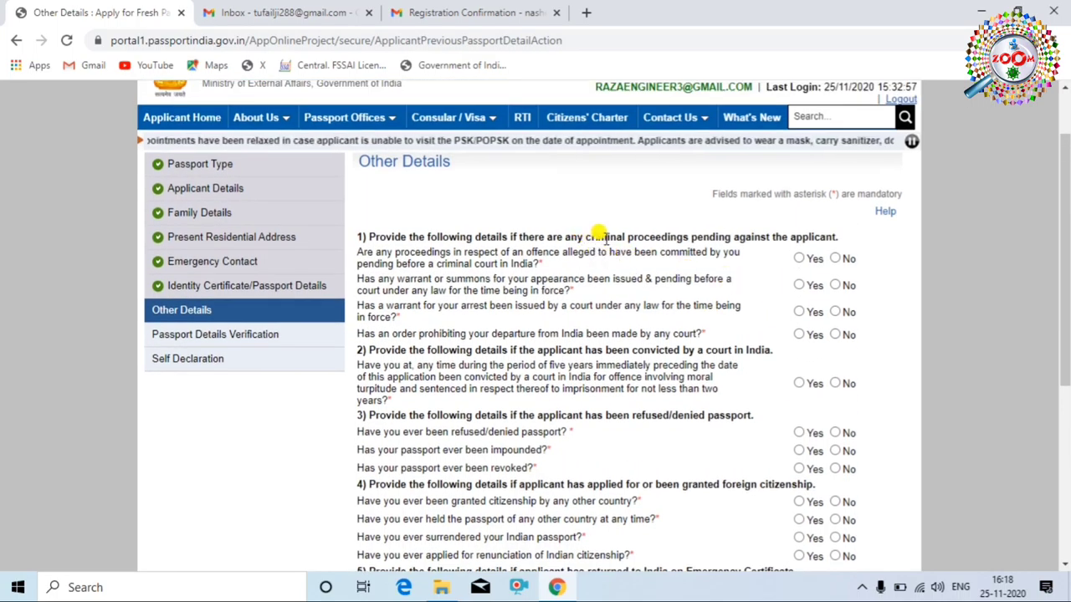
left_click(836, 260)
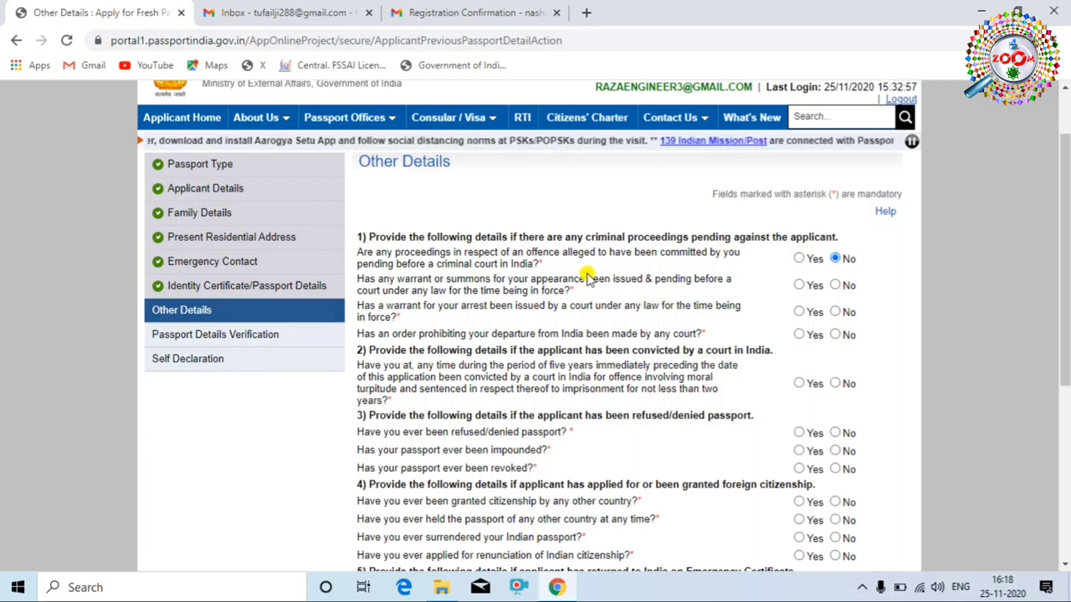
left_click(836, 286)
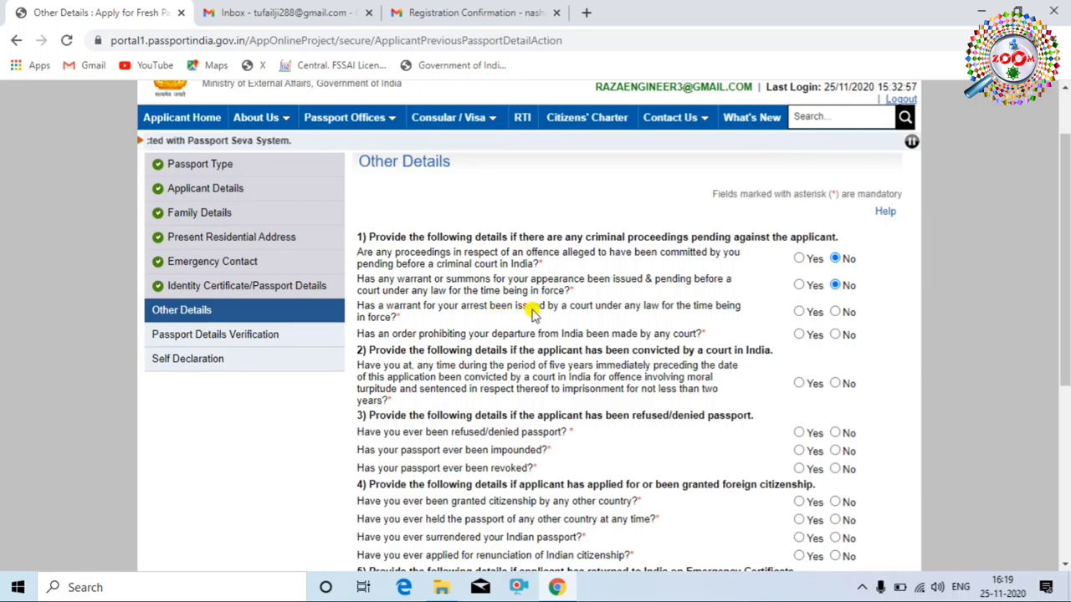
left_click(835, 312)
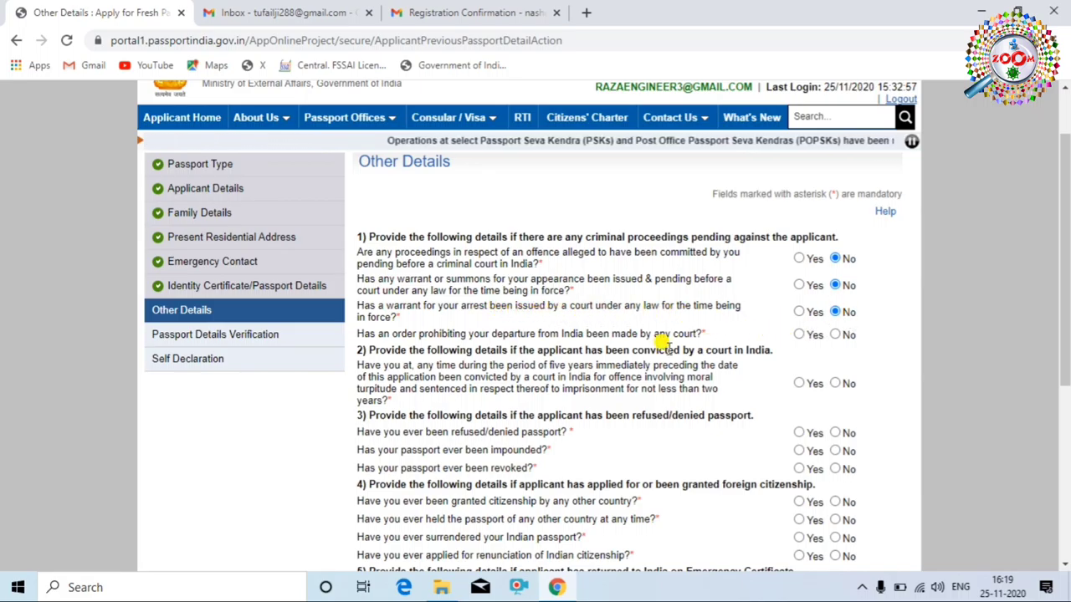
left_click(835, 335)
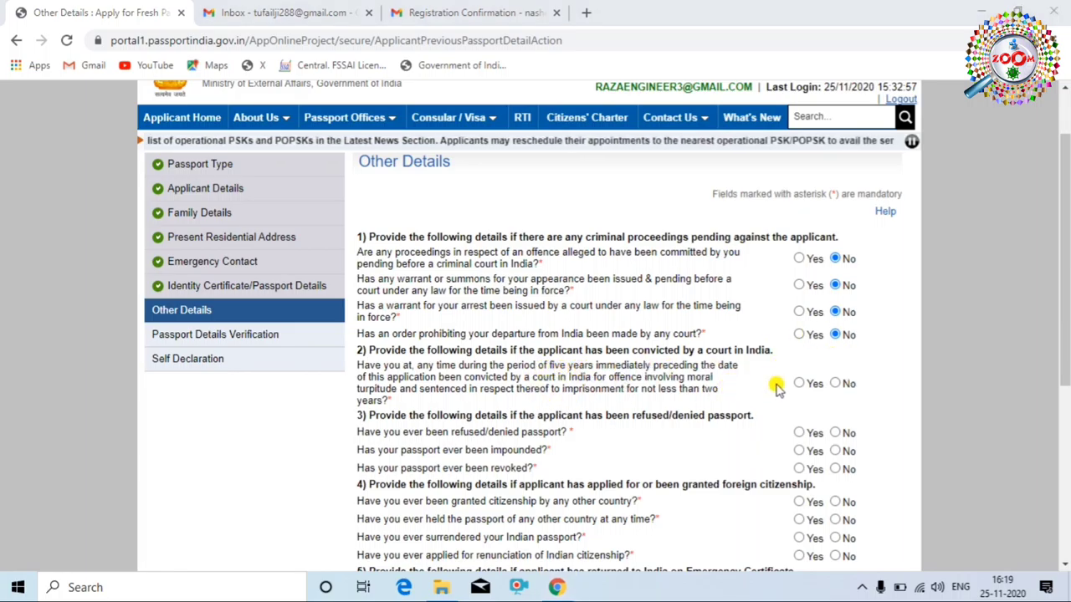
left_click(836, 384)
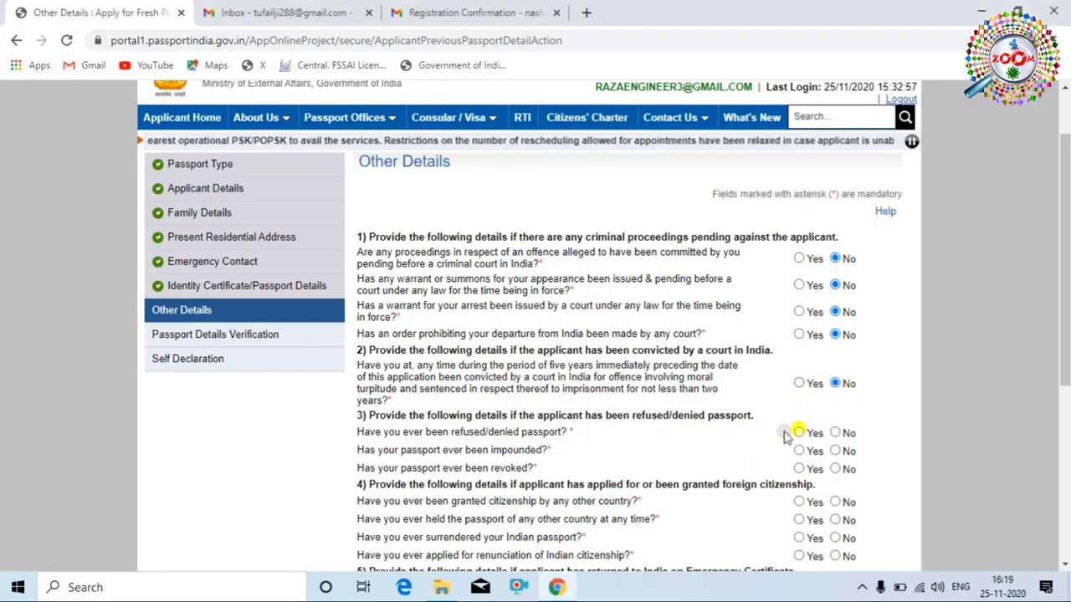
- Answer No to the refused, impounded and revoked passport questions and submit the Other Details section
left_click(835, 434)
left_click(835, 451)
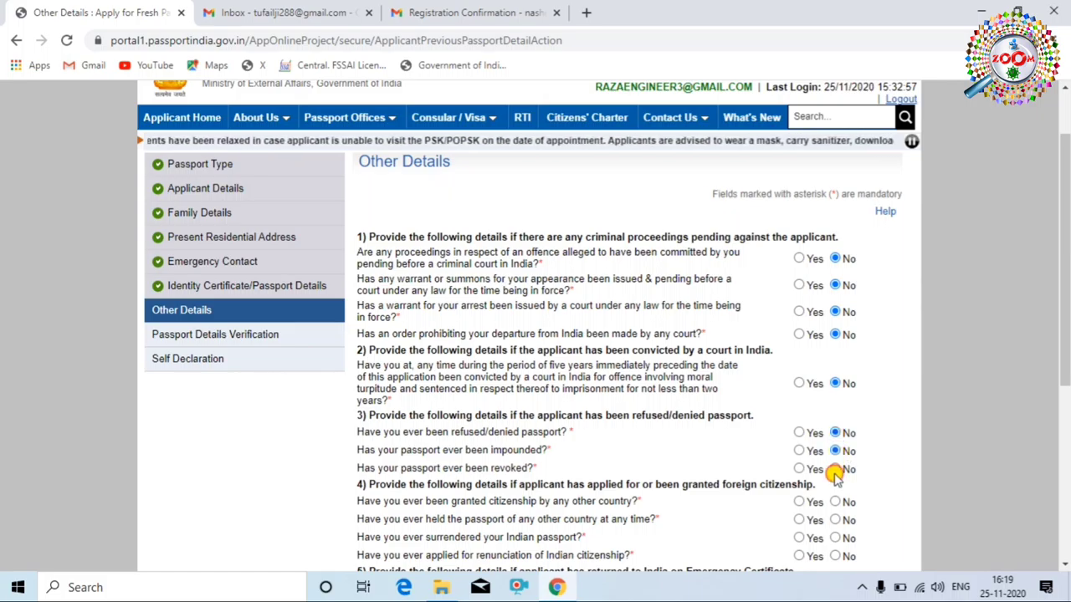
left_click(835, 469)
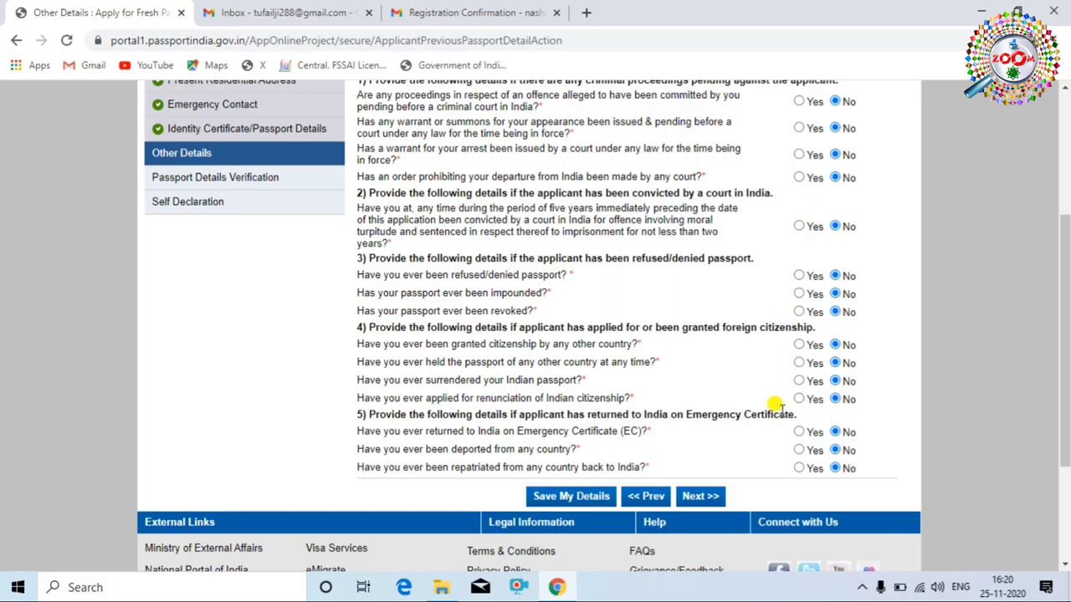
left_click(700, 496)
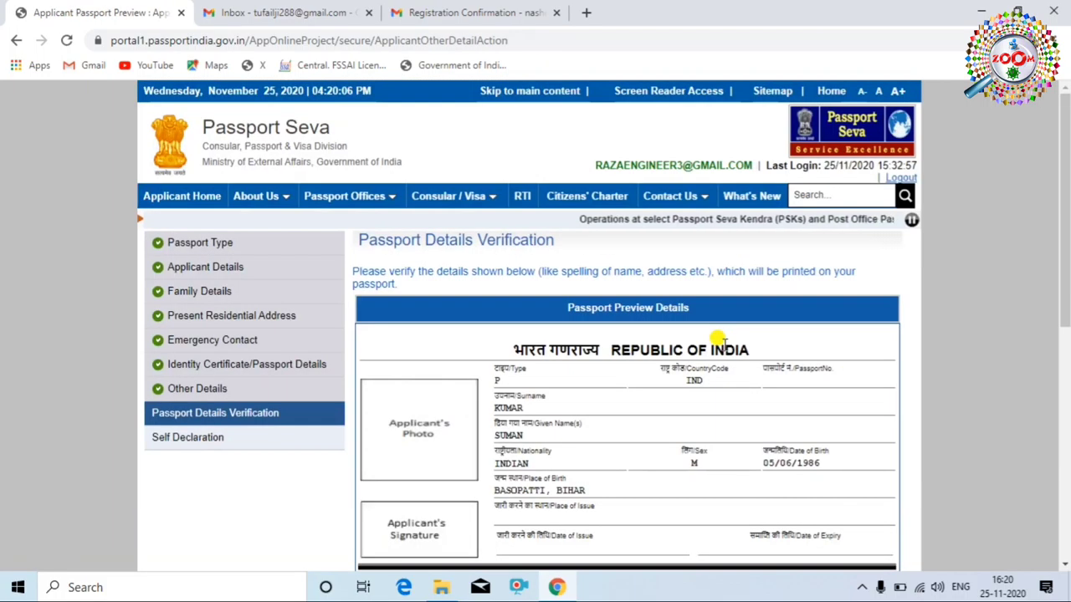
- Check the personal, family, address and old passport details in the passport preview and proceed to Self Declaration
scroll(619, 348, "down", 1)
scroll(605, 341, "down", 2)
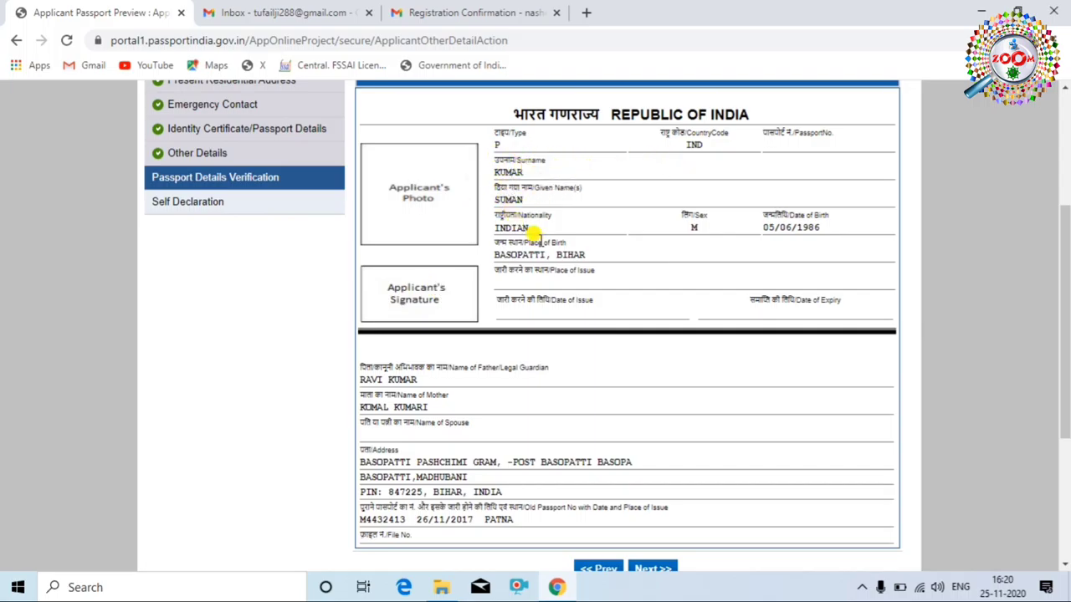
scroll(548, 240, "down", 1)
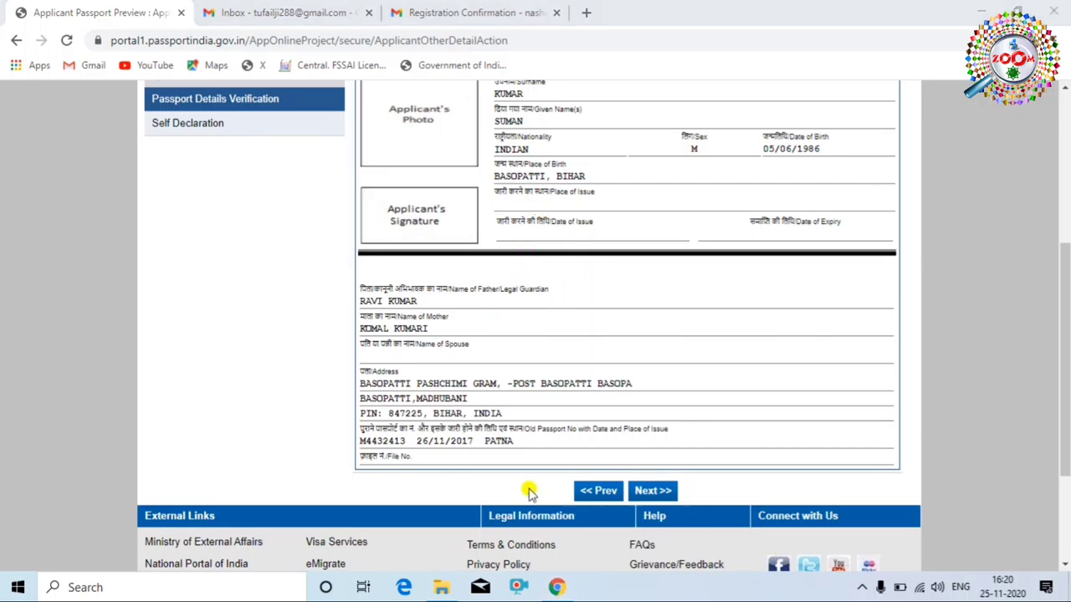
scroll(559, 368, "down", 1)
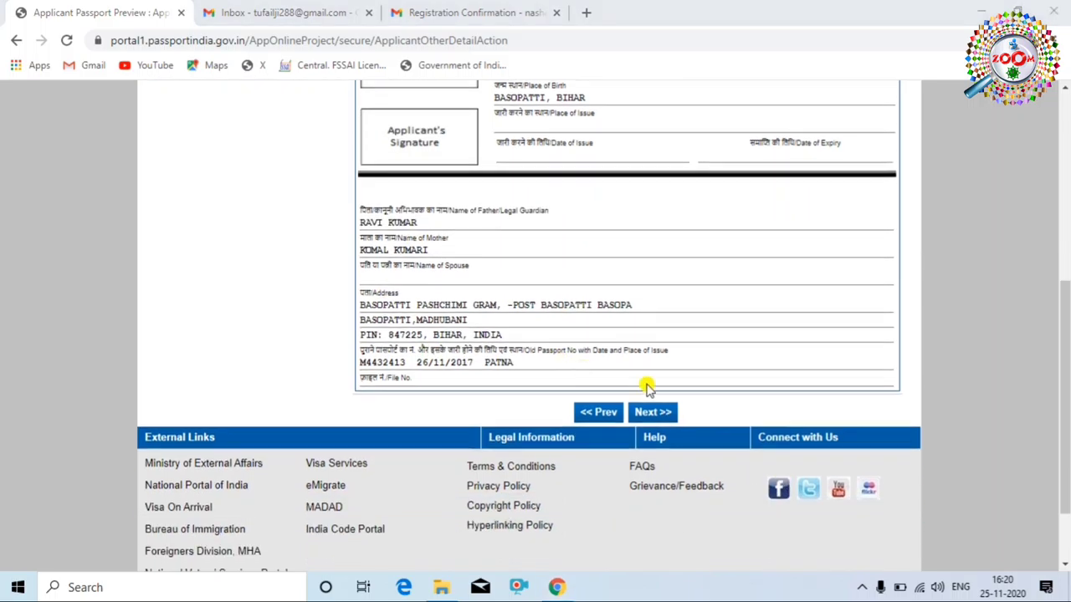
left_click(652, 412)
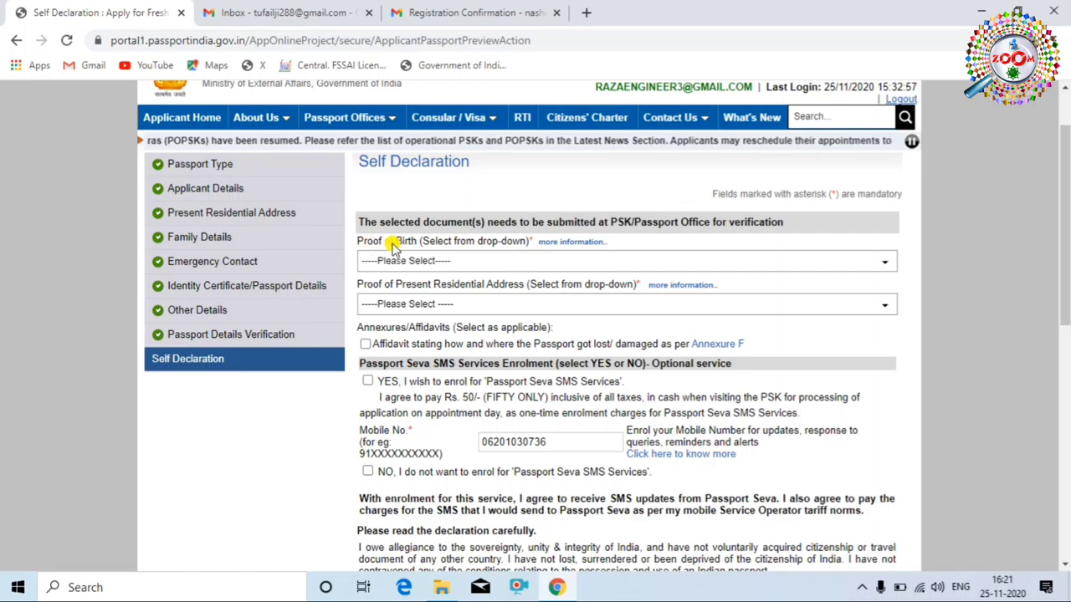
- Set the proof of birth to Aadhaar Card/E-Aadhaar and open the document choices for proof of present residential address
left_click(427, 260)
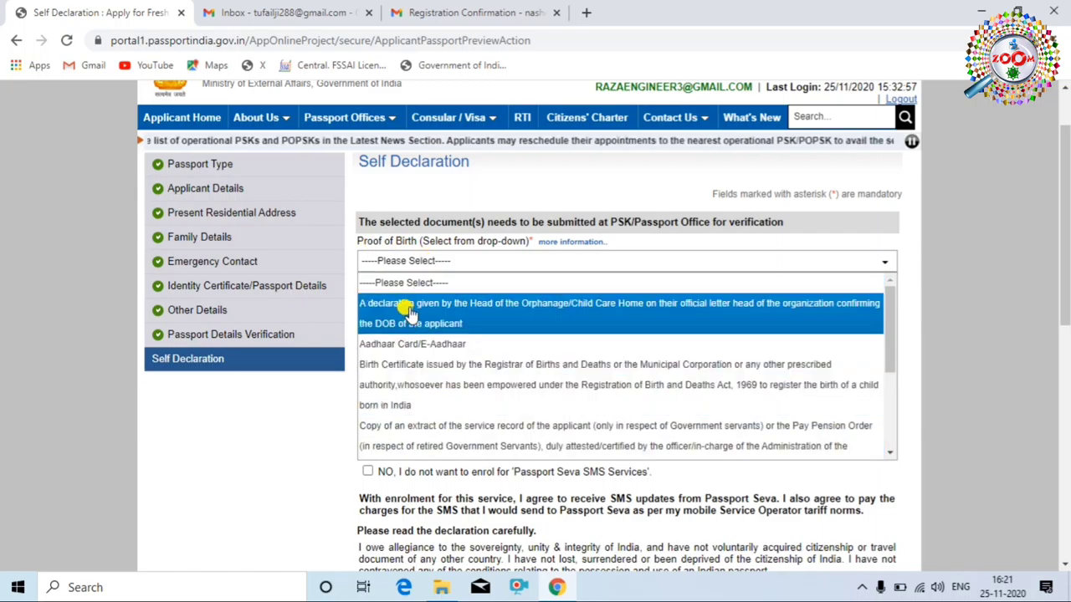
left_click(406, 343)
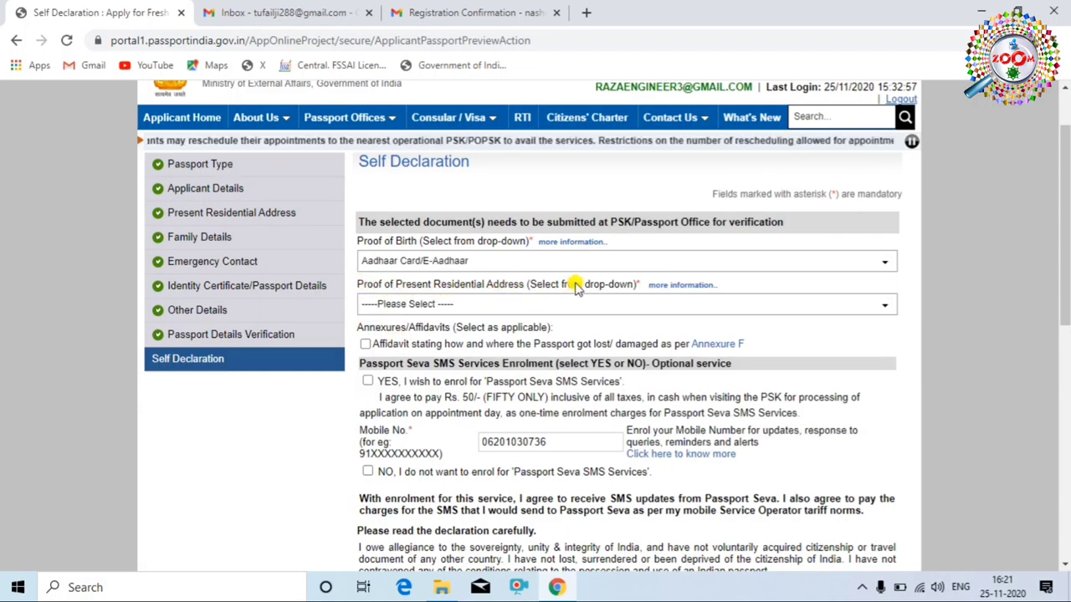
left_click(749, 306)
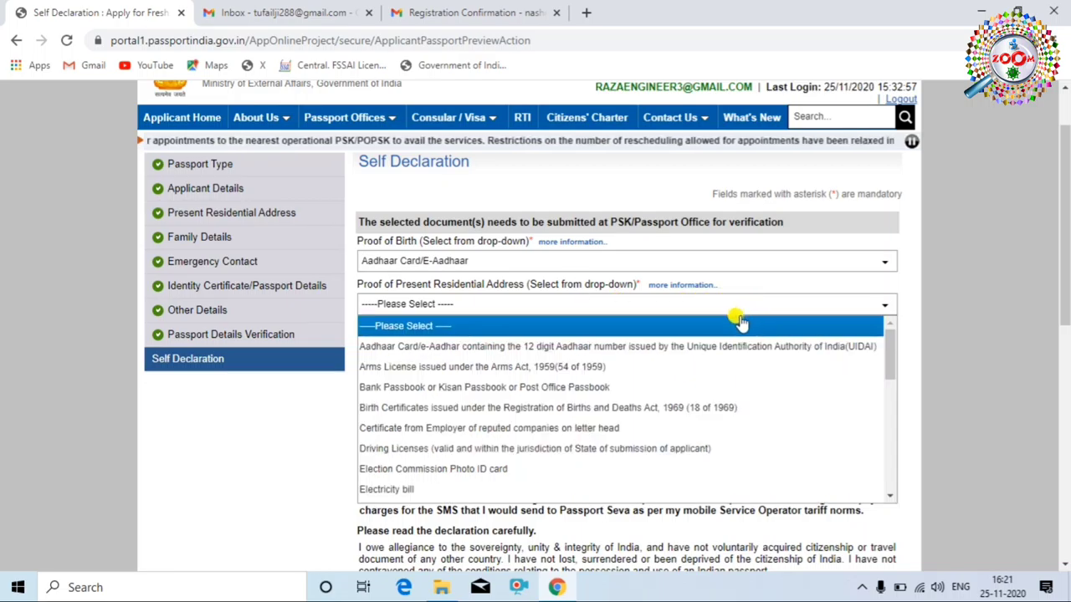